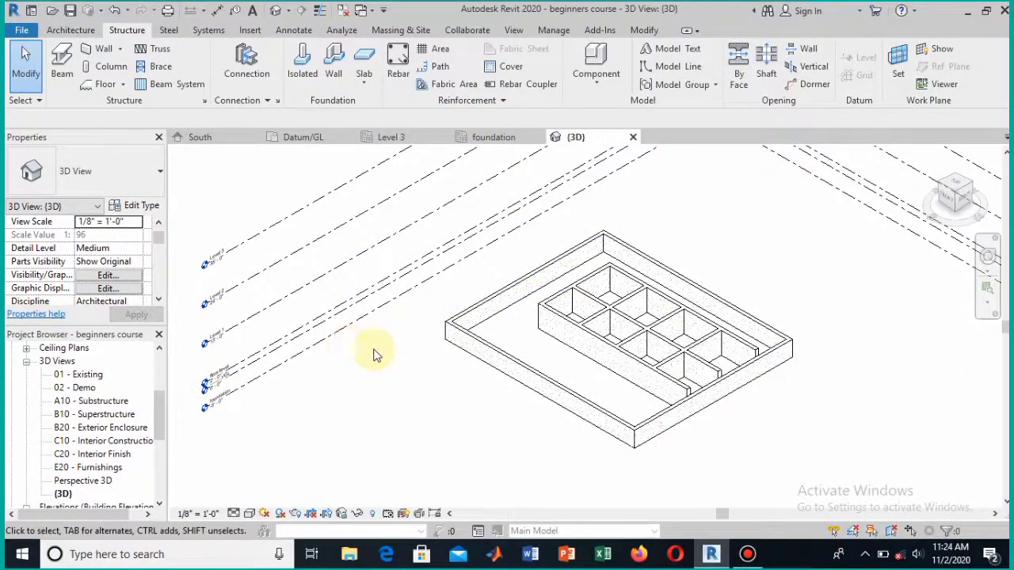
Step: Open the foundation structural plan from the Project Browser
scroll(104, 388, up, 1)
scroll(104, 387, up, 6)
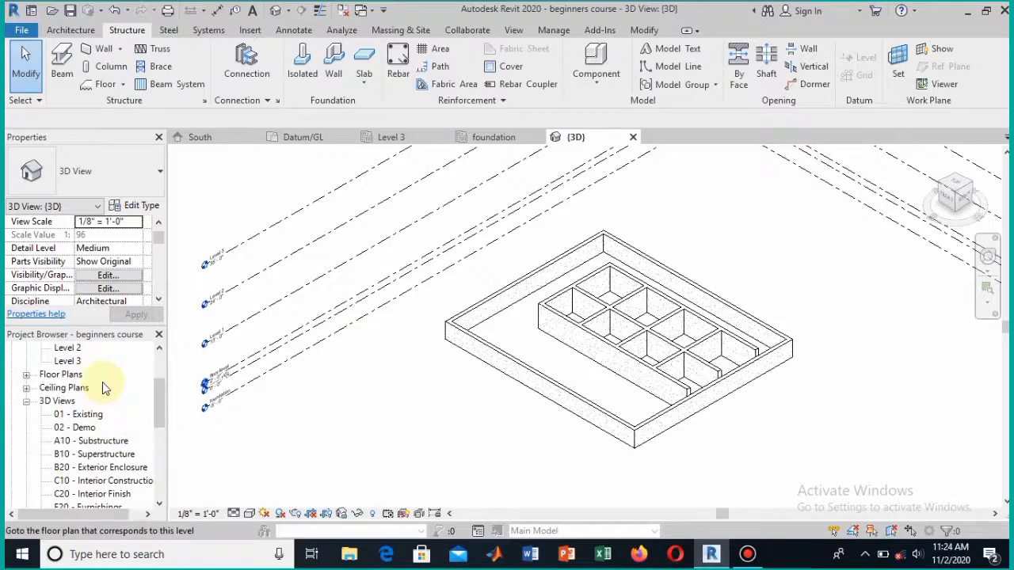
double_click(79, 374)
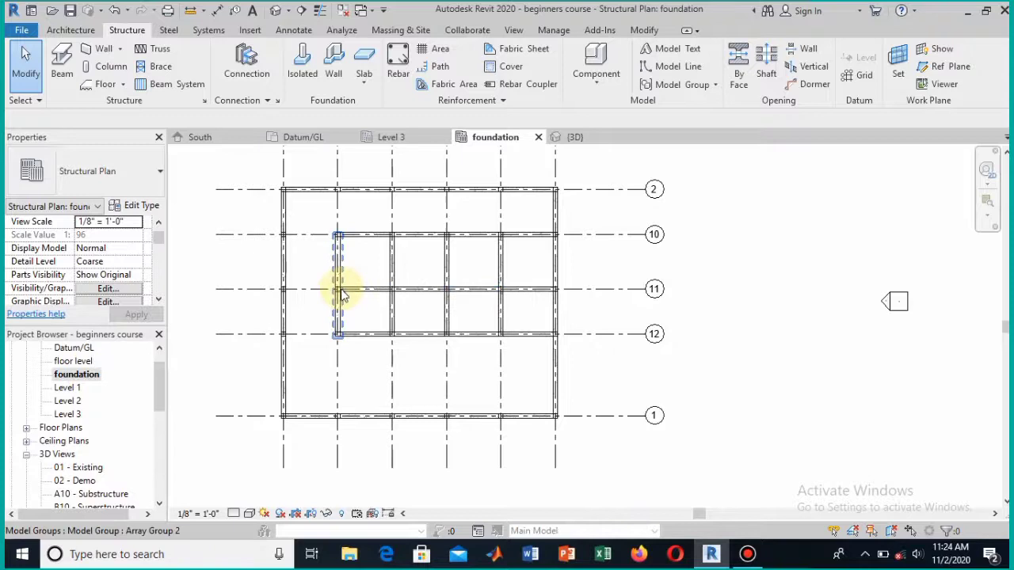
Step: Start the Wall foundation tool and view the Bearing Footing - 36" x 12" type properties
click(339, 290)
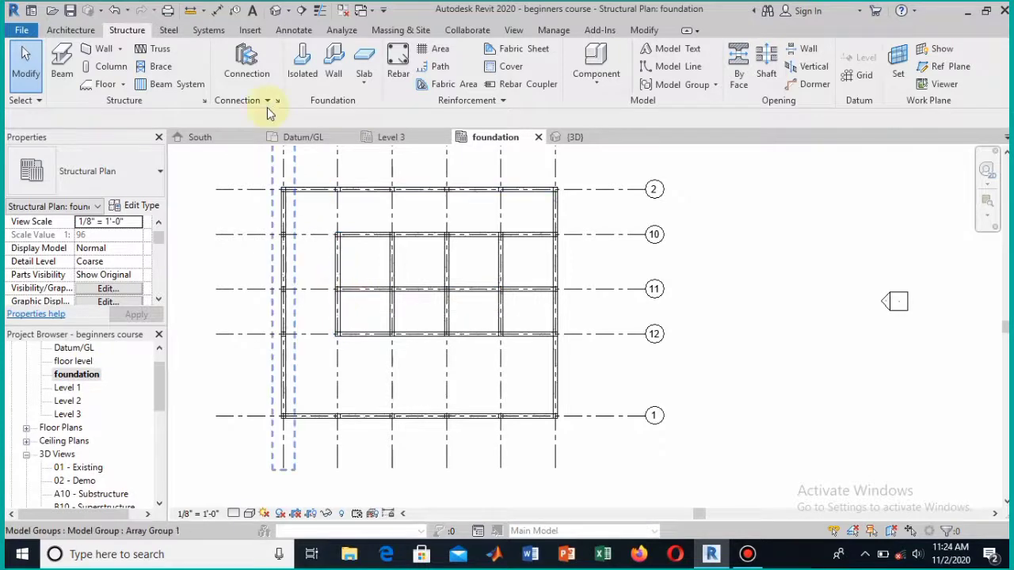
click(333, 67)
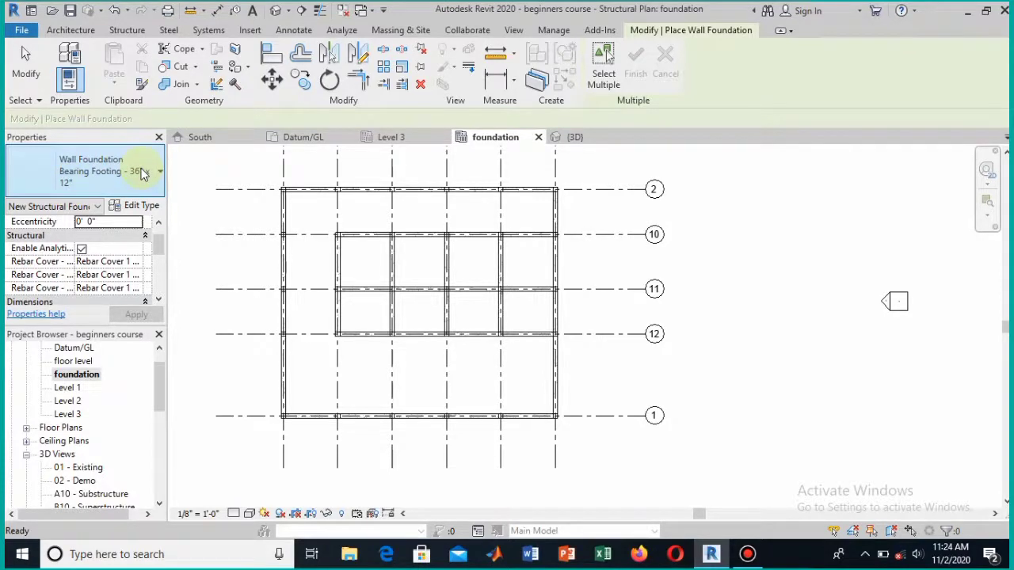
click(143, 206)
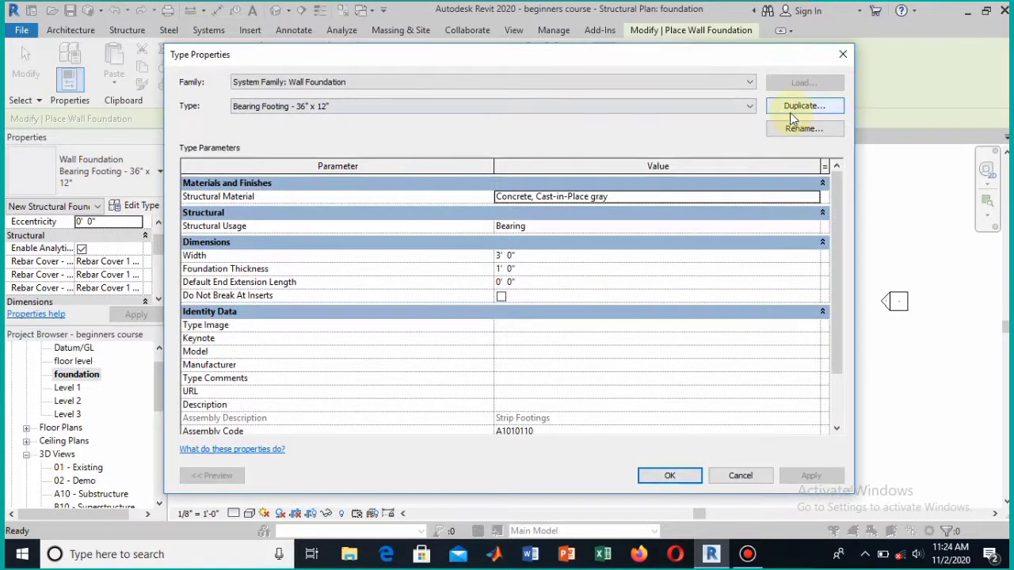
Step: Duplicate the footing type as Bearing Footing - 30" x 12"2
click(789, 113)
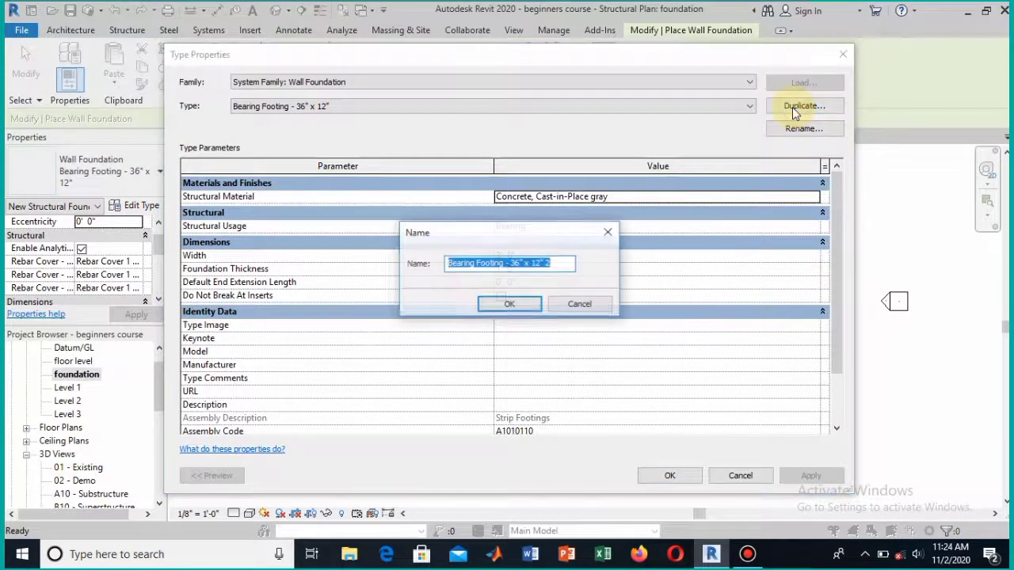
click(519, 263)
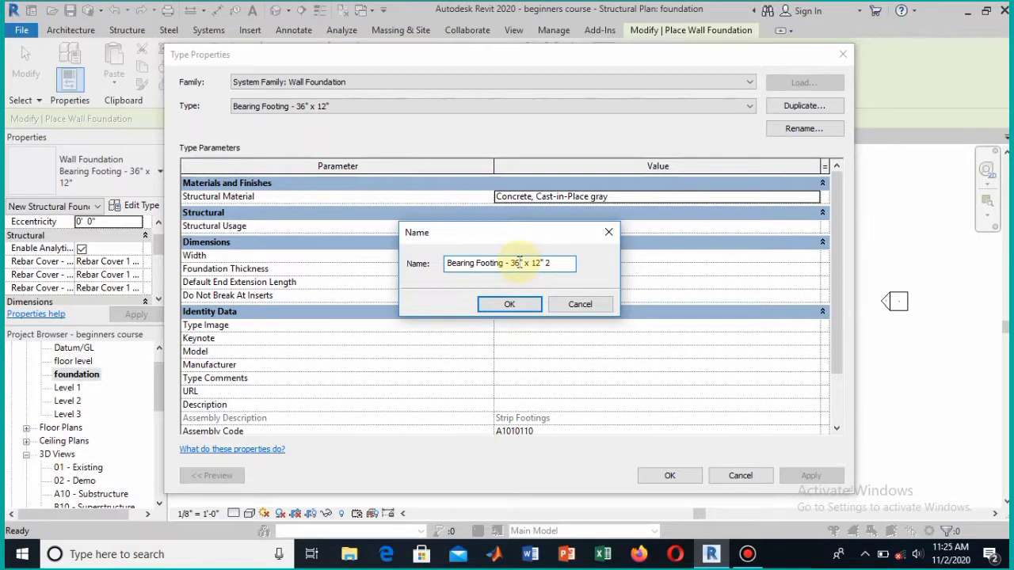
text(0)
click(543, 264)
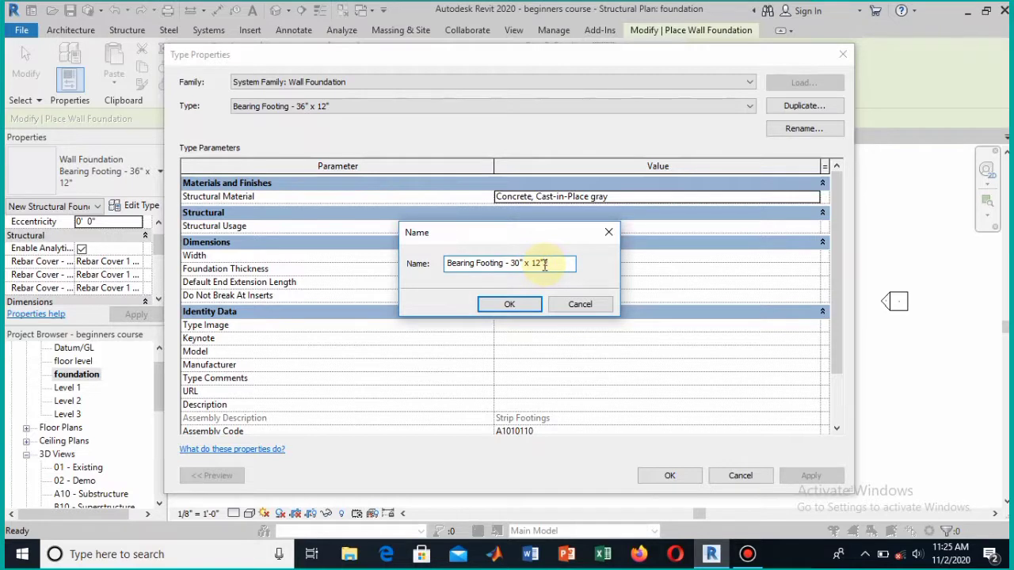
click(522, 305)
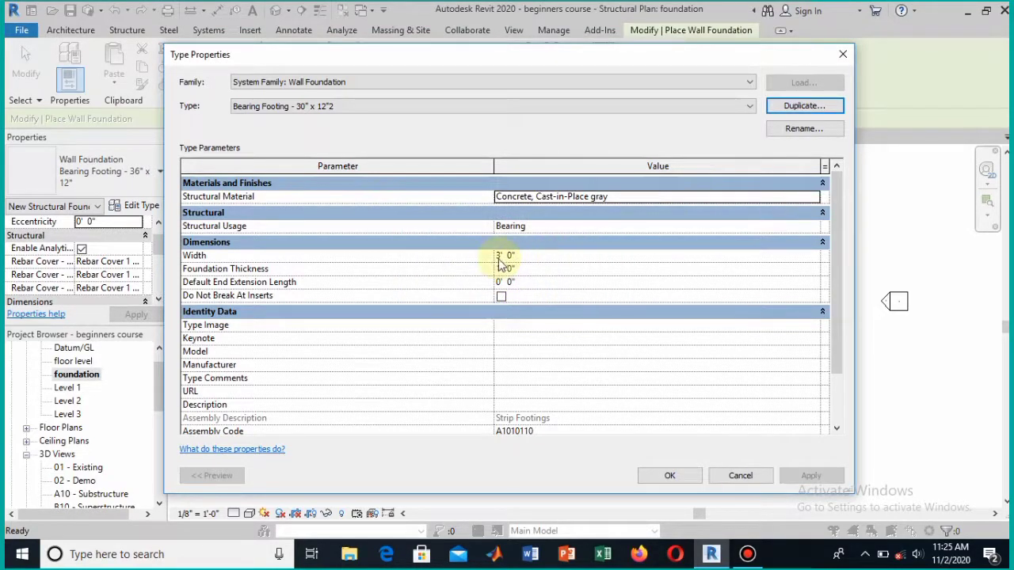
Step: Set the new footing type's Width to 2' 6" and apply it
click(501, 257)
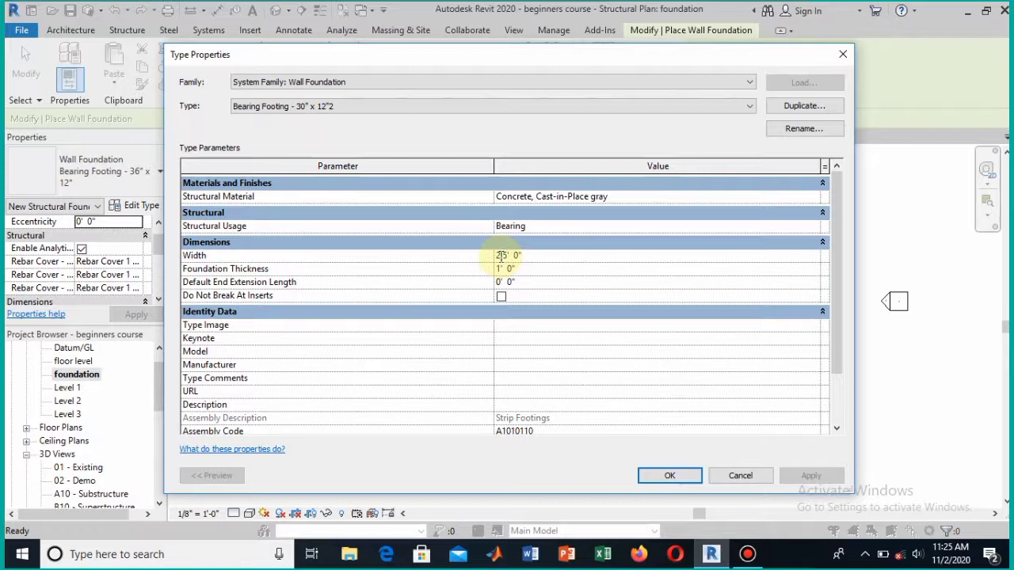
key(Return)
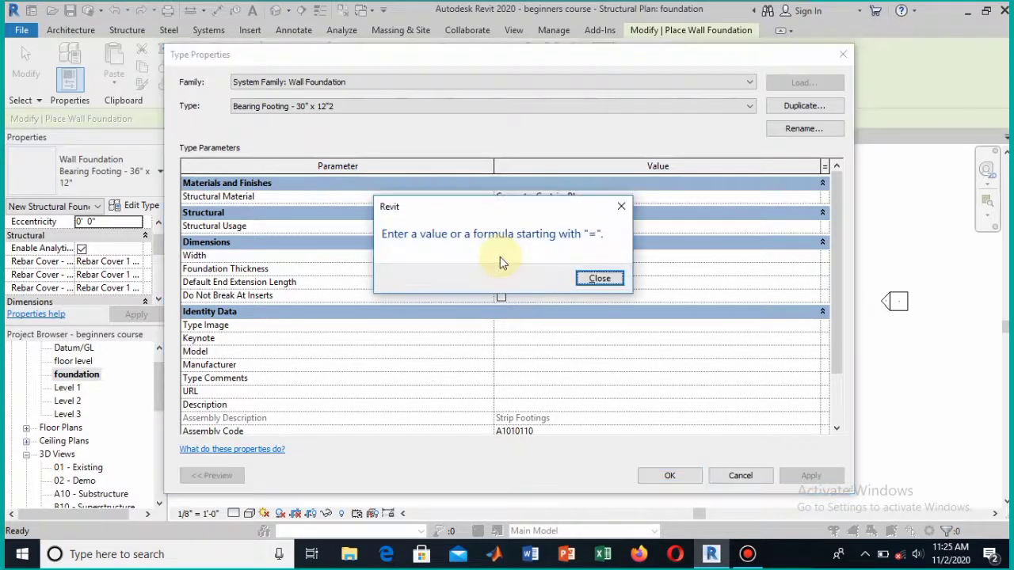
click(613, 282)
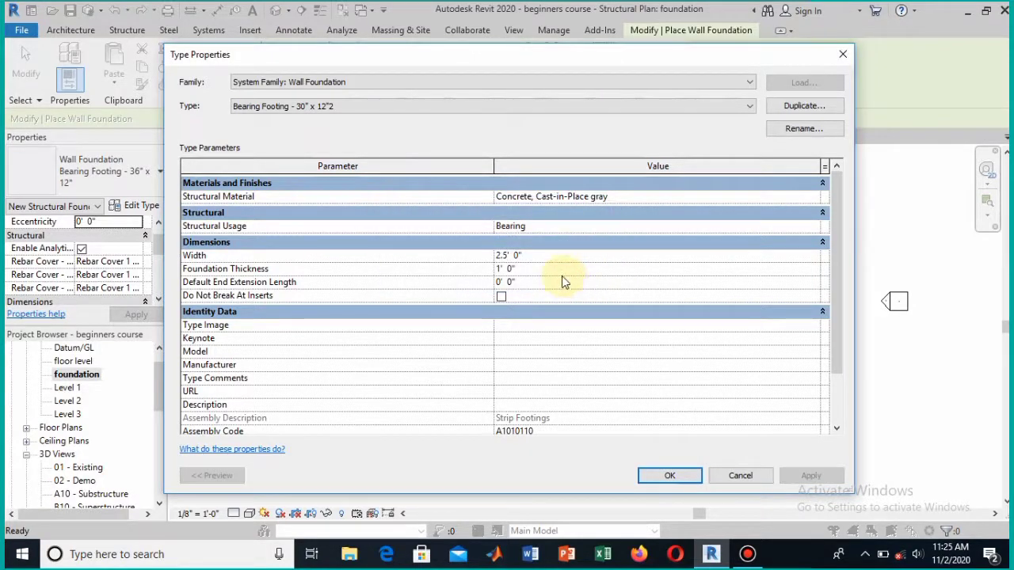
key(BackSpace)
key(BackSpace)
text(')
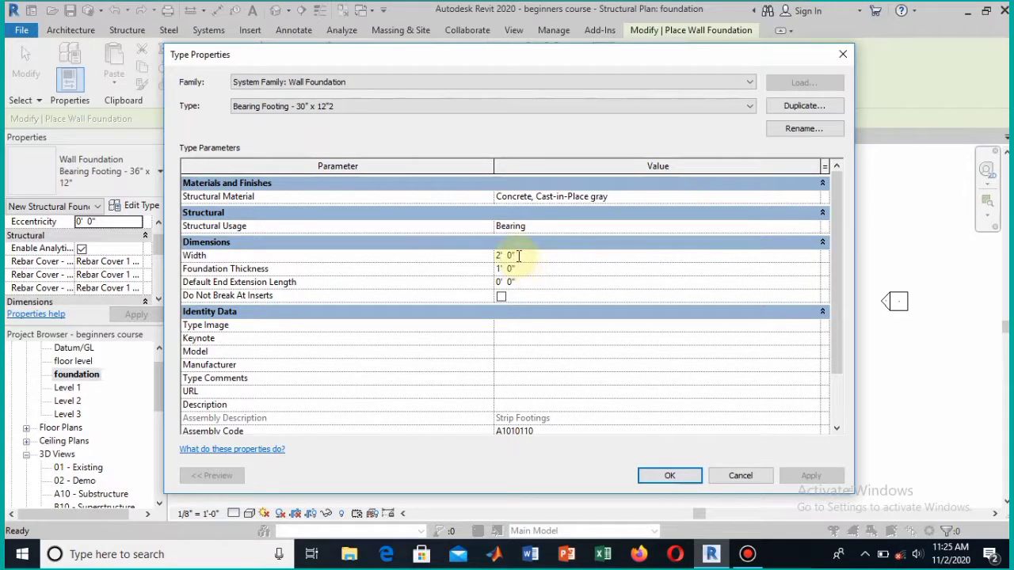
key(Delete)
key(Delete)
text(6")
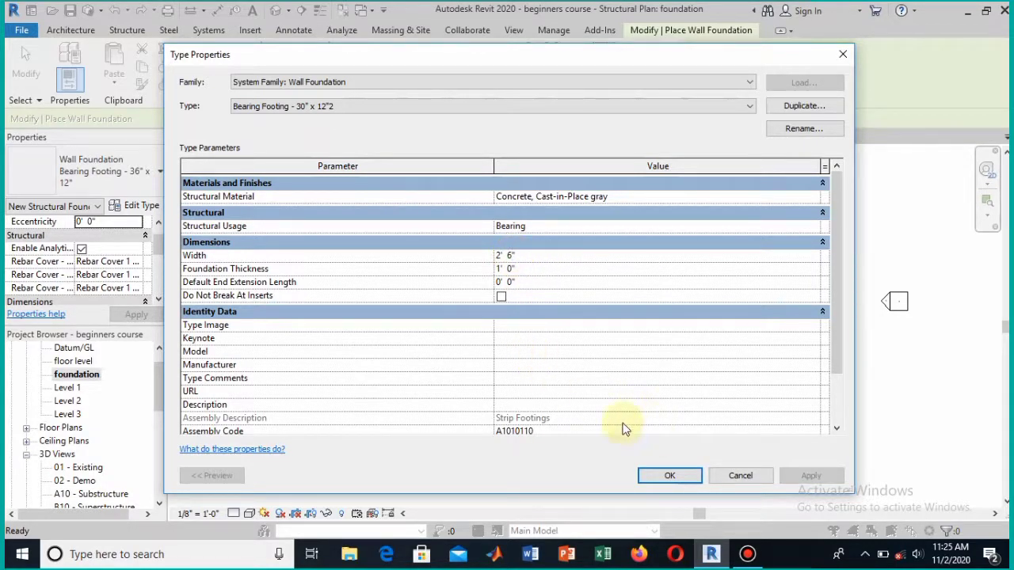
click(670, 475)
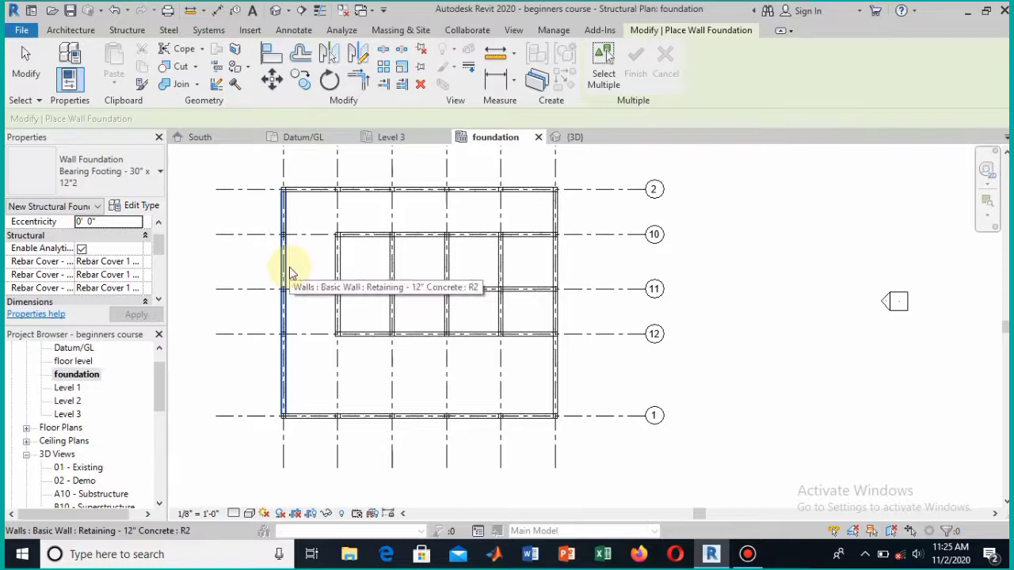
Step: Place footings under the left, top and right outer walls and the grid 10 and 12 walls, skipping the grouped wall
click(287, 270)
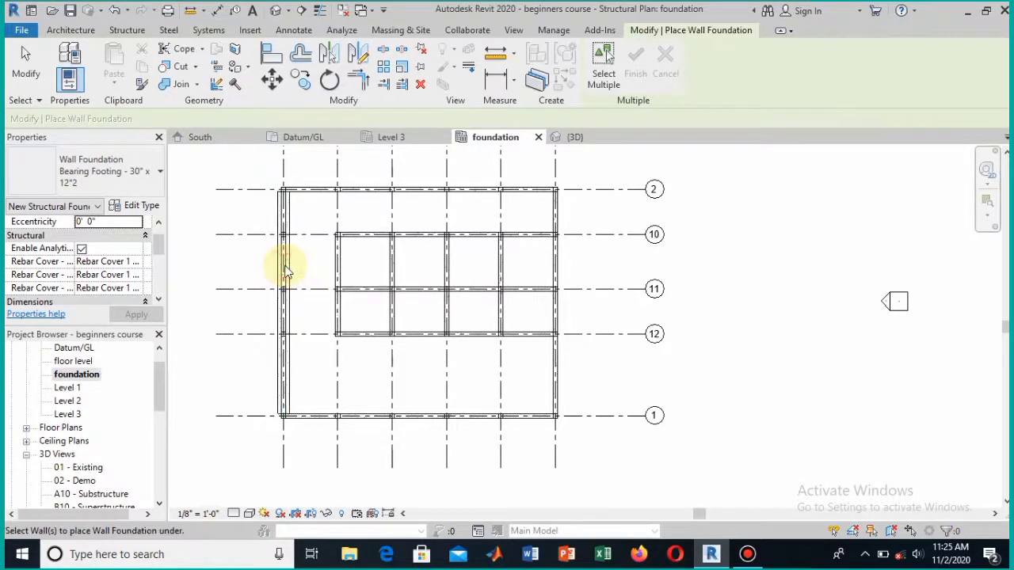
click(322, 193)
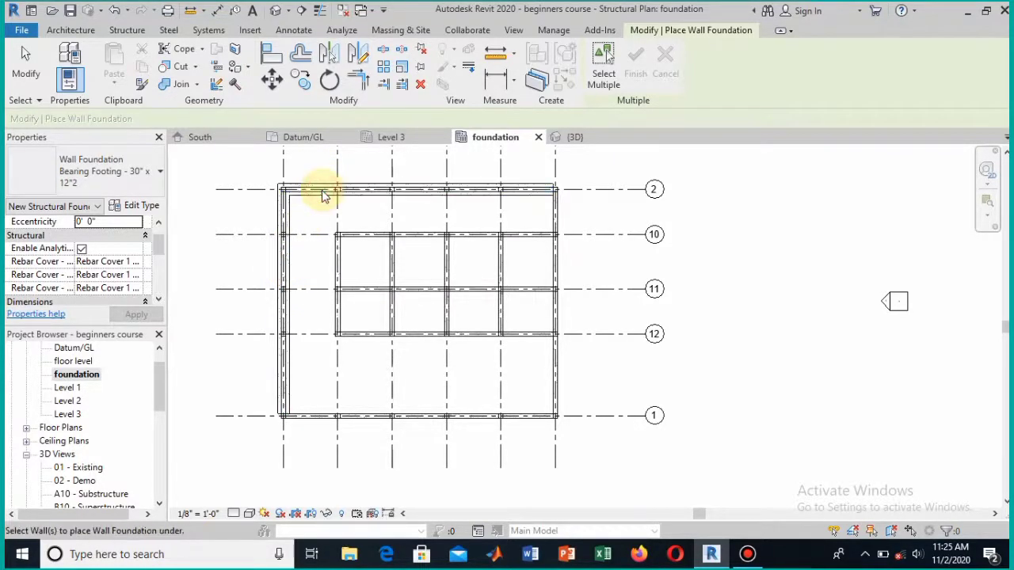
click(554, 208)
click(520, 234)
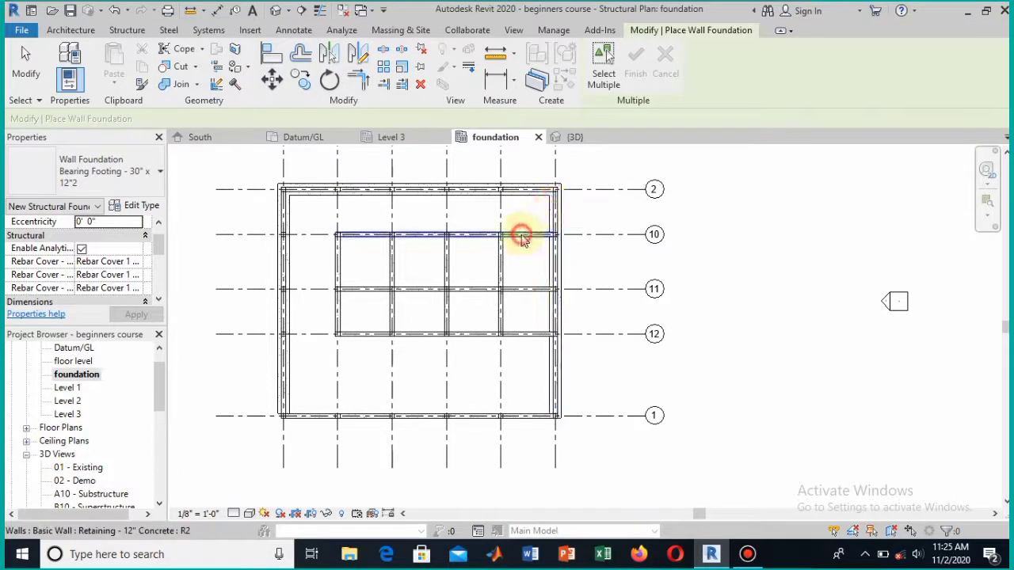
click(502, 268)
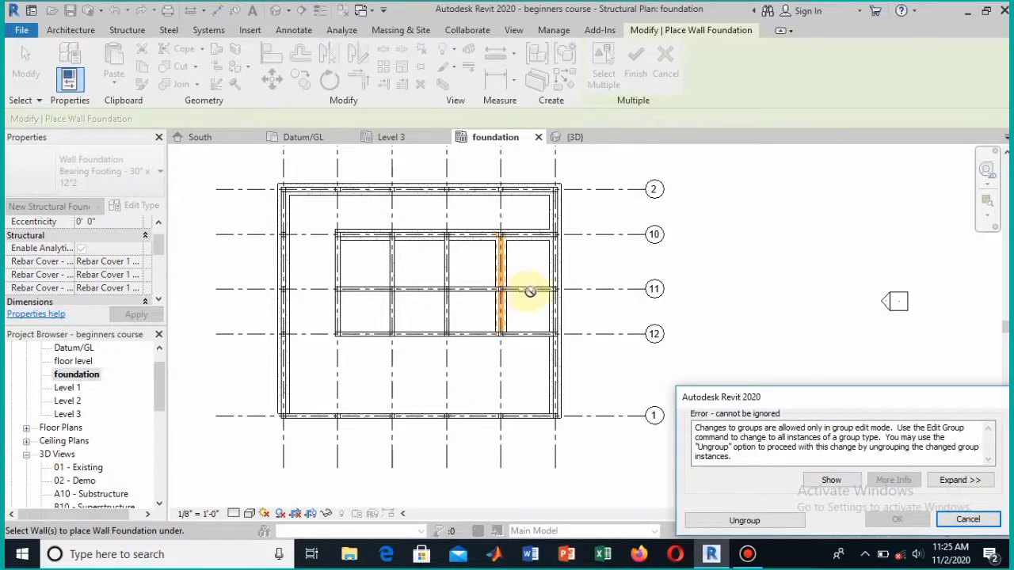
click(957, 520)
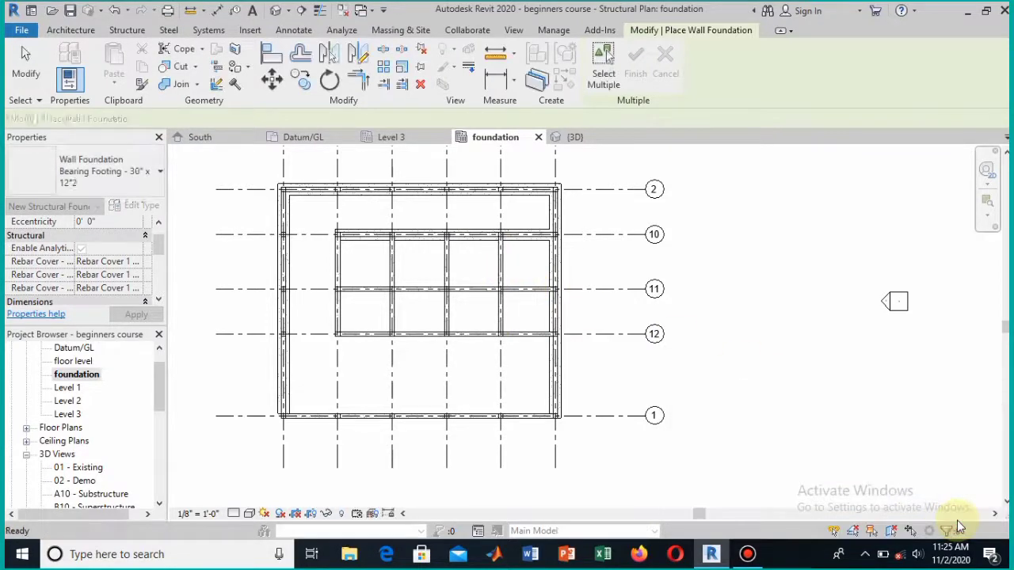
click(523, 343)
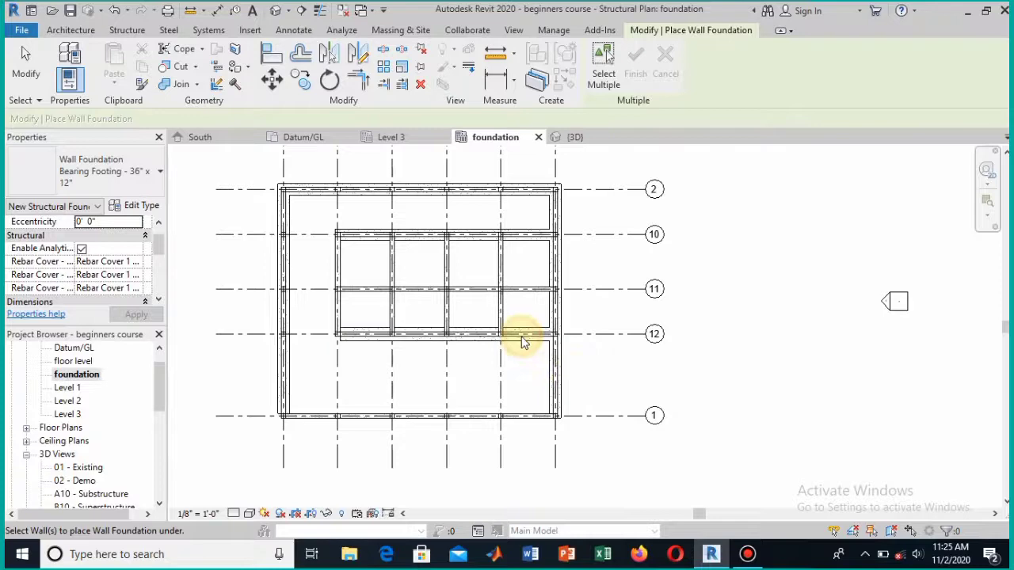
click(336, 313)
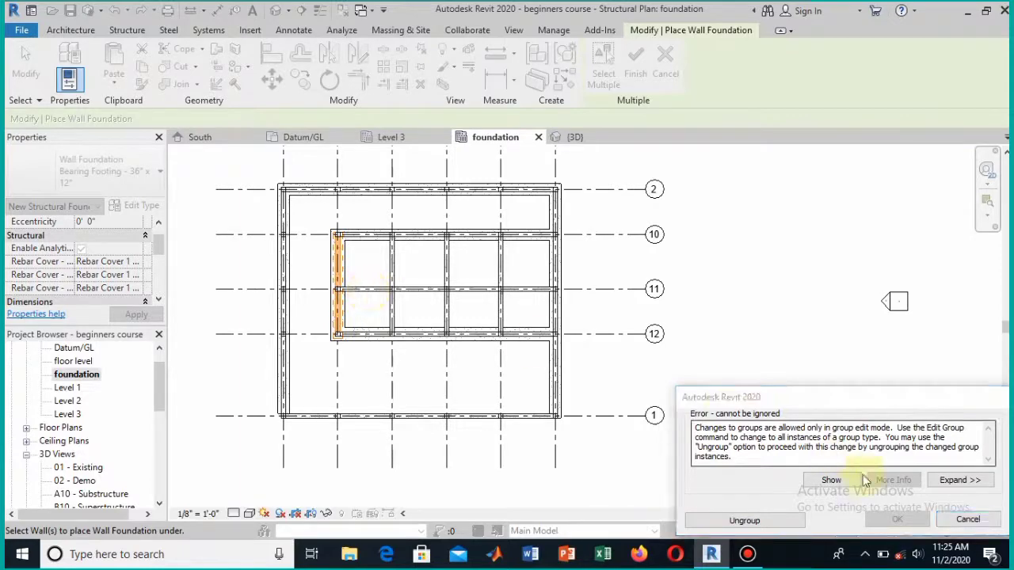
Step: Ungroup the interior walls and add footings under grid 11 and the vertical walls between grids 10 and 12
click(774, 519)
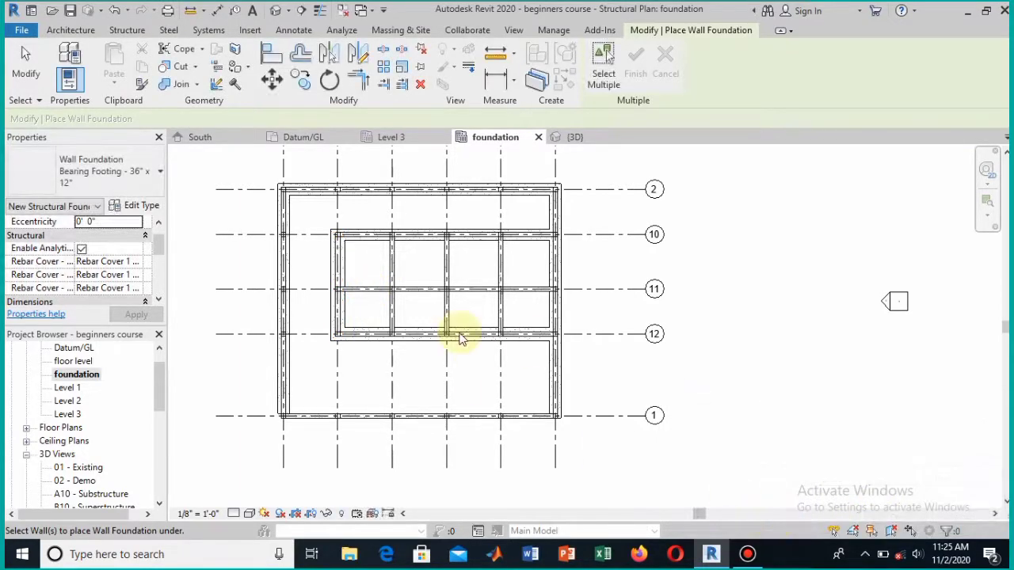
click(400, 288)
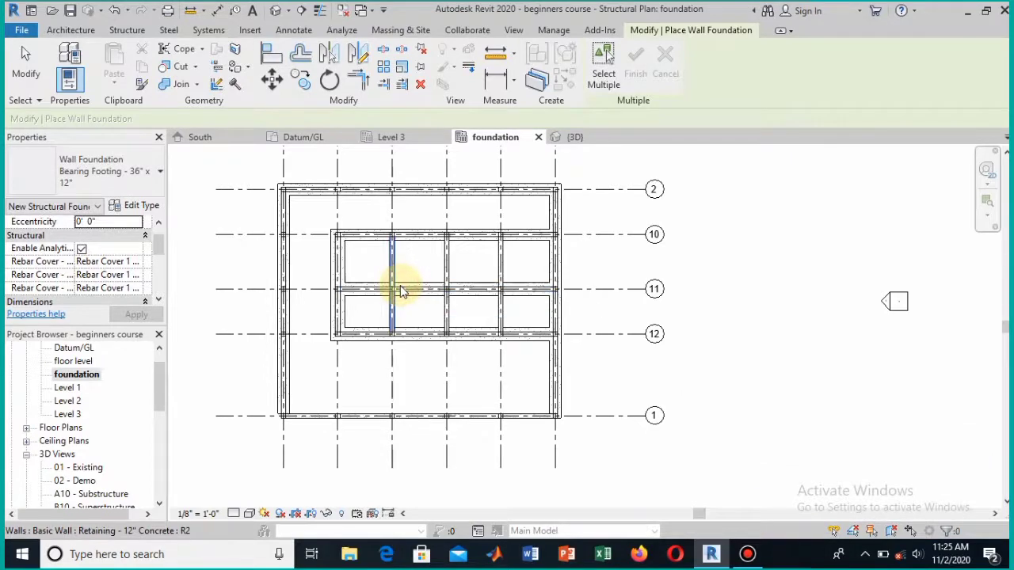
click(393, 266)
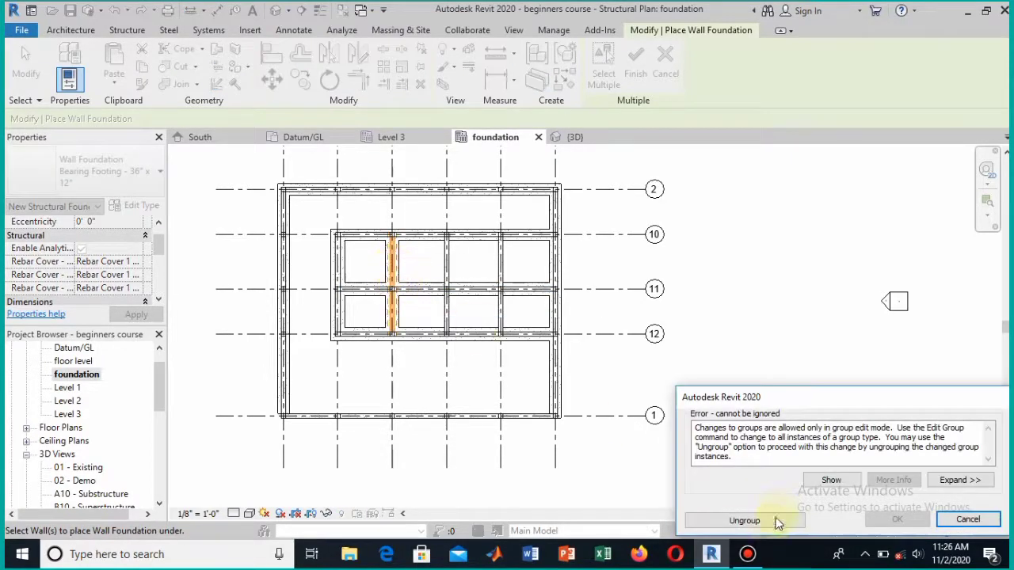
click(766, 521)
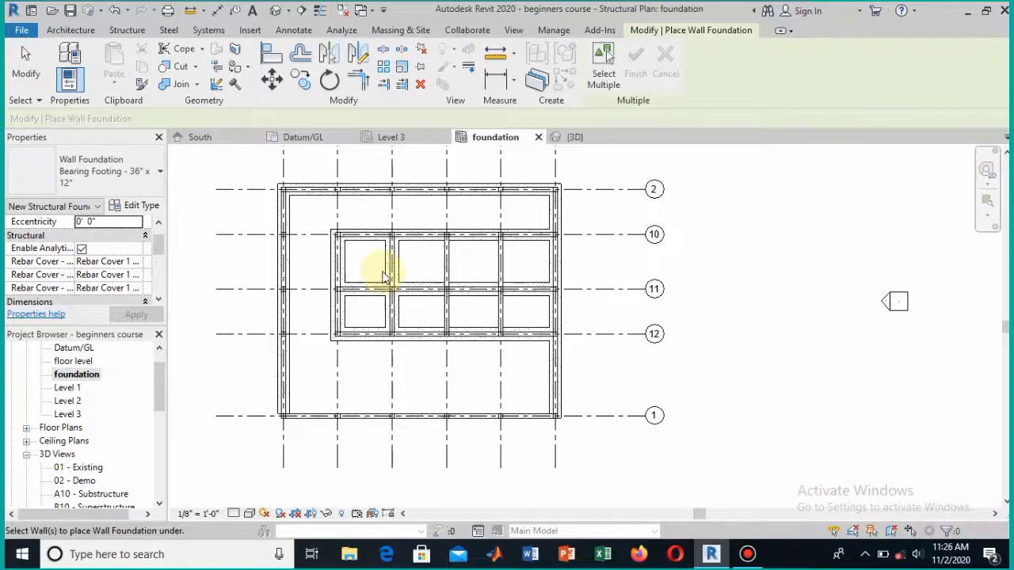
click(446, 262)
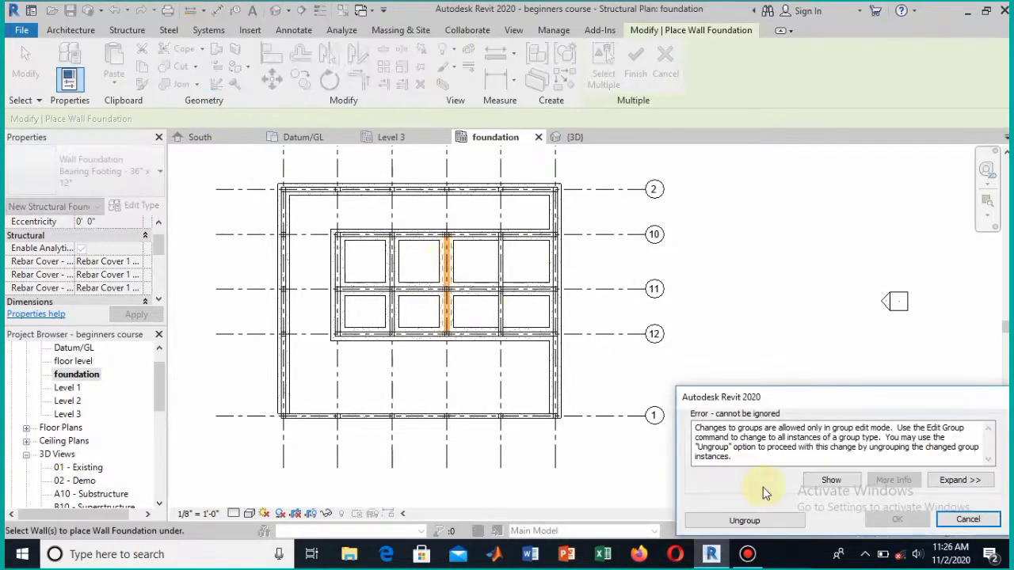
click(745, 520)
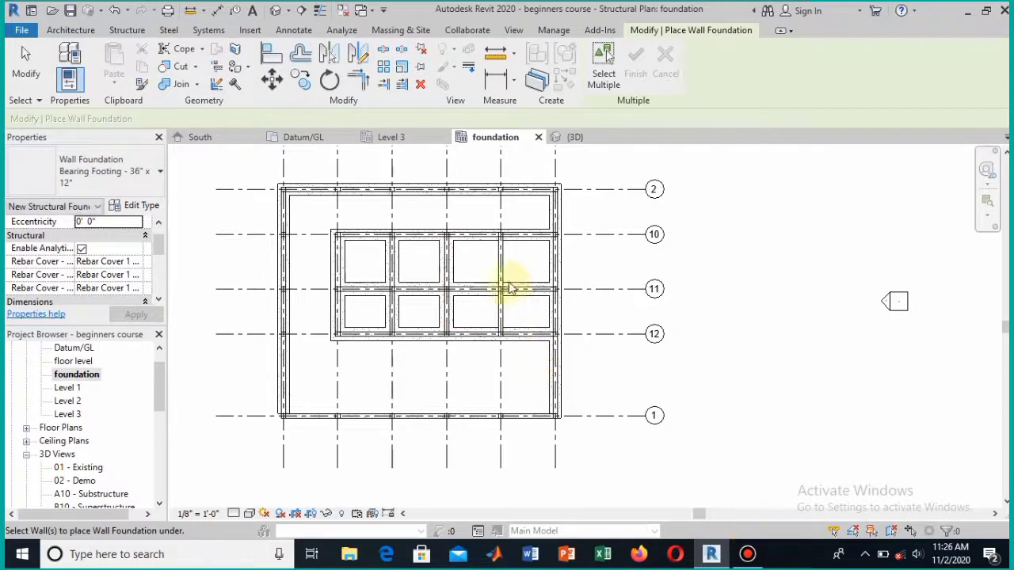
click(507, 273)
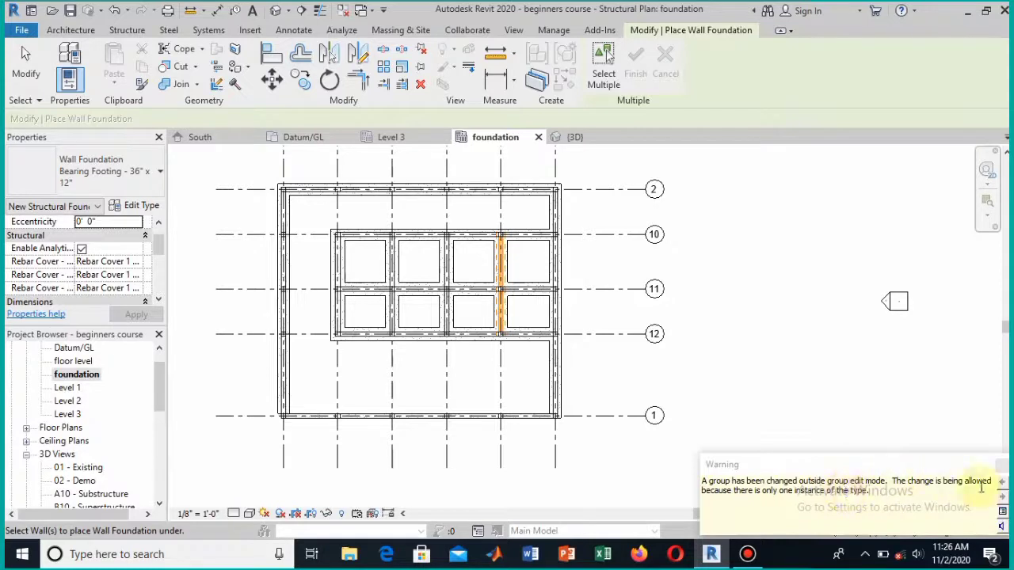
click(1001, 465)
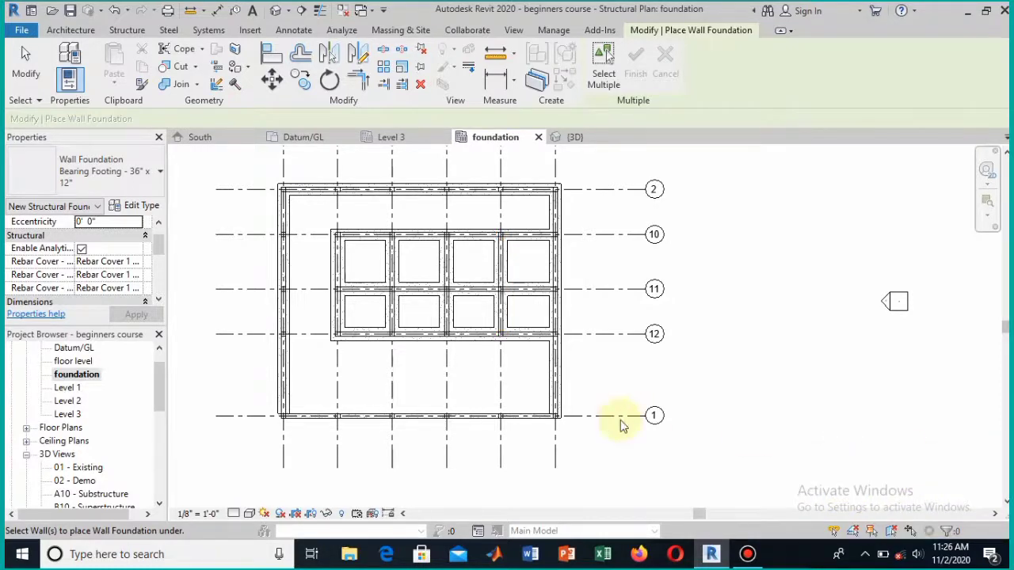
Step: Add a strip footing under the wall along grid 1
click(471, 418)
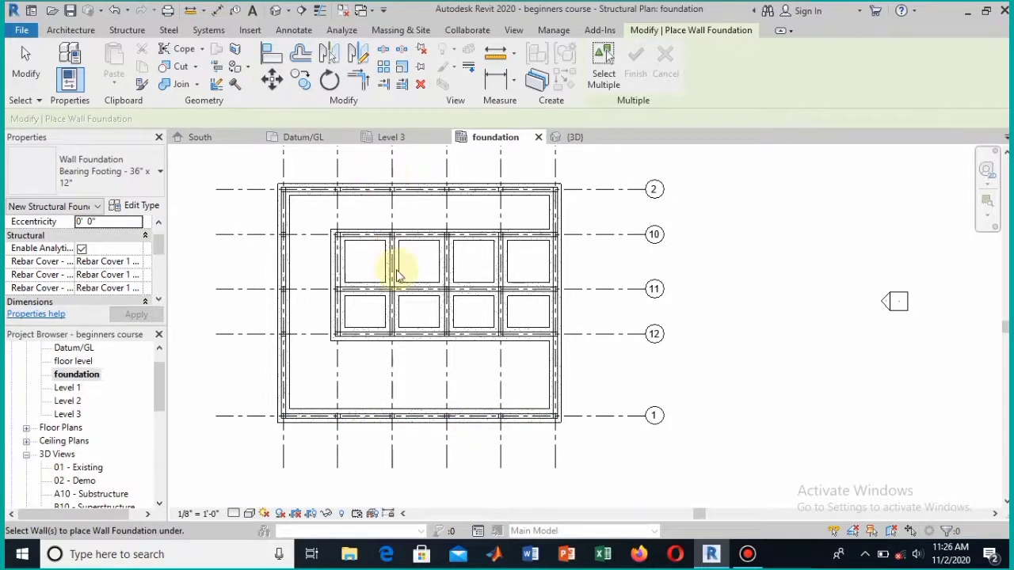
scroll(398, 275, down, 1)
scroll(398, 275, up, 3)
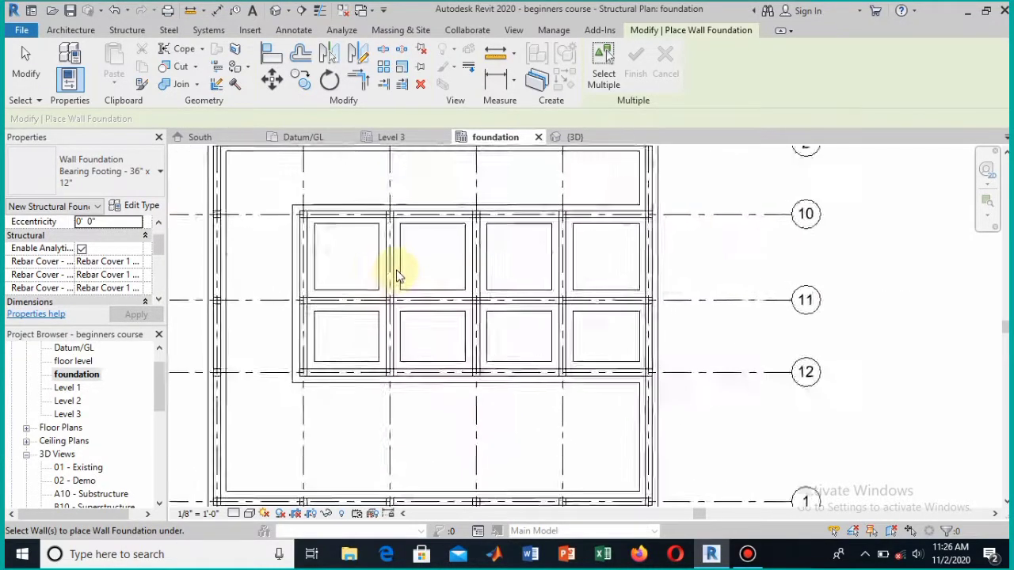
scroll(398, 275, down, 2)
scroll(223, 254, up, 2)
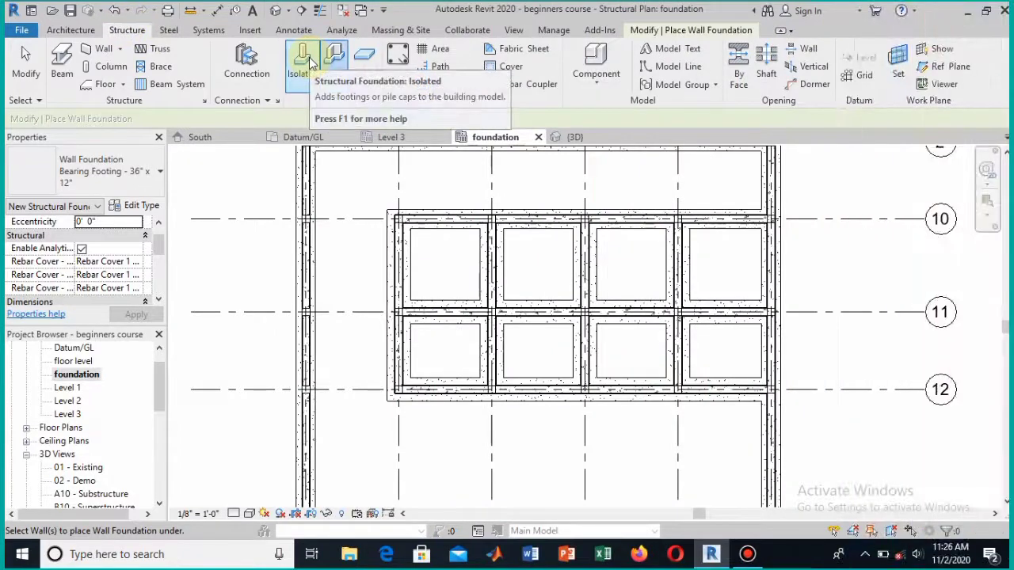
click(307, 63)
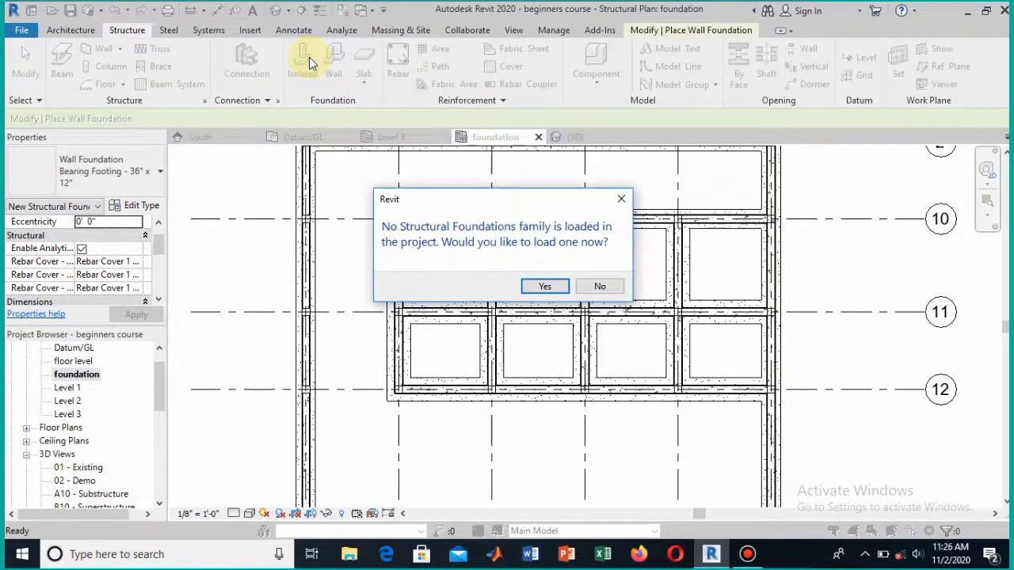
Step: Restart the isolated footing tool and agree to load a structural foundation family
click(621, 199)
click(308, 82)
click(550, 289)
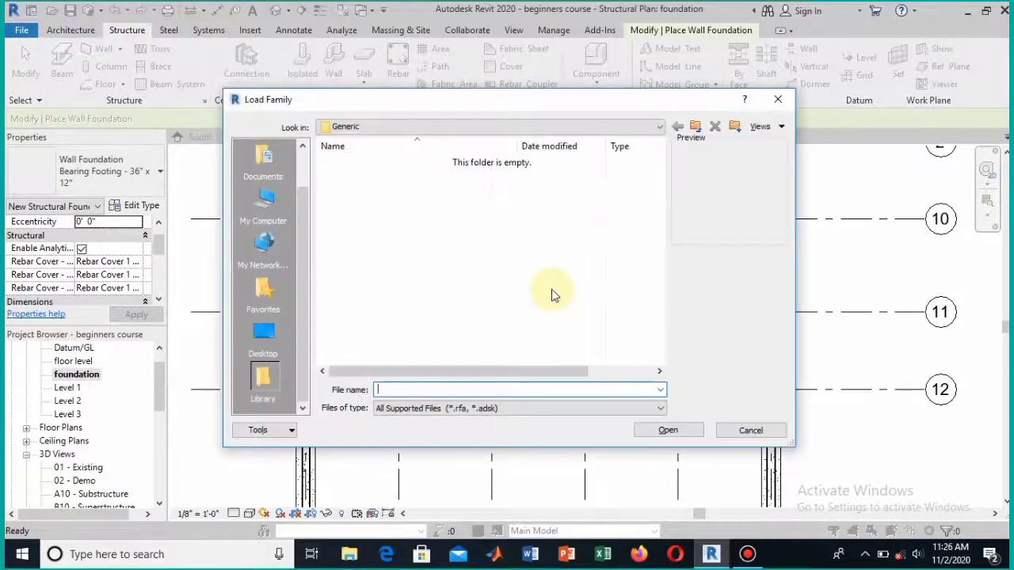
Step: Load Footing-Rectangular.rfa from the US Imperial Structural Foundations library folder
click(656, 129)
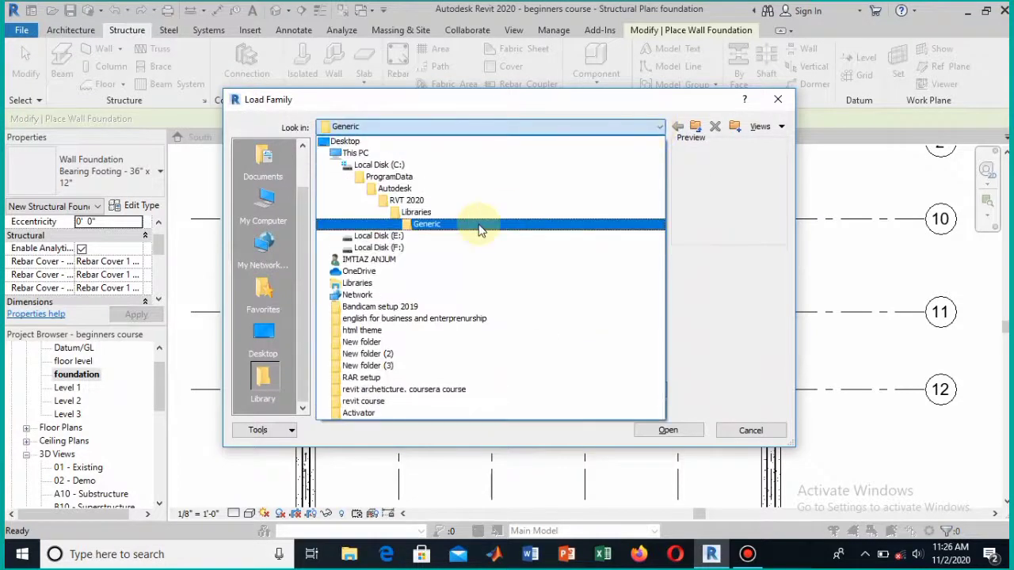
click(440, 215)
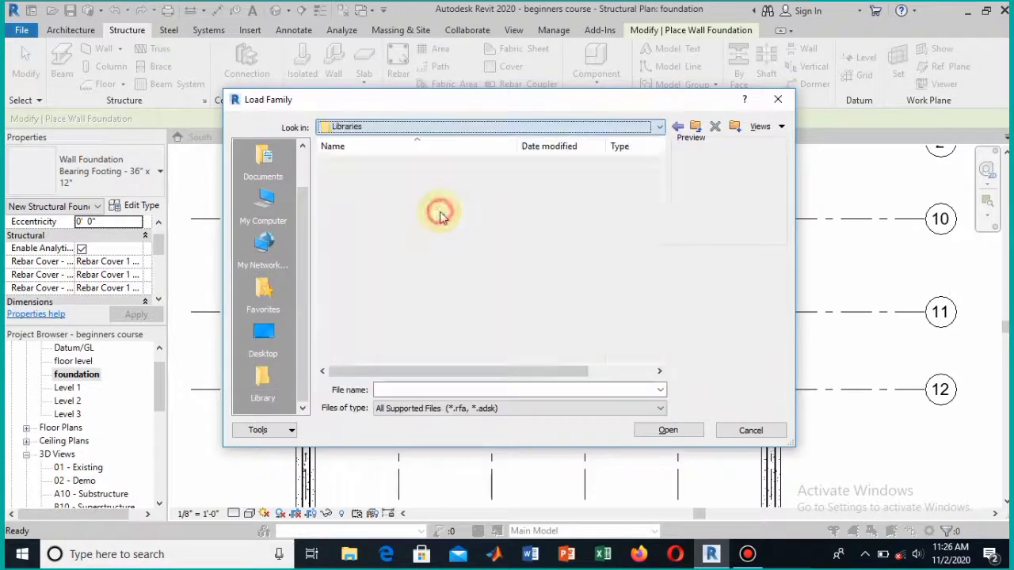
double_click(368, 177)
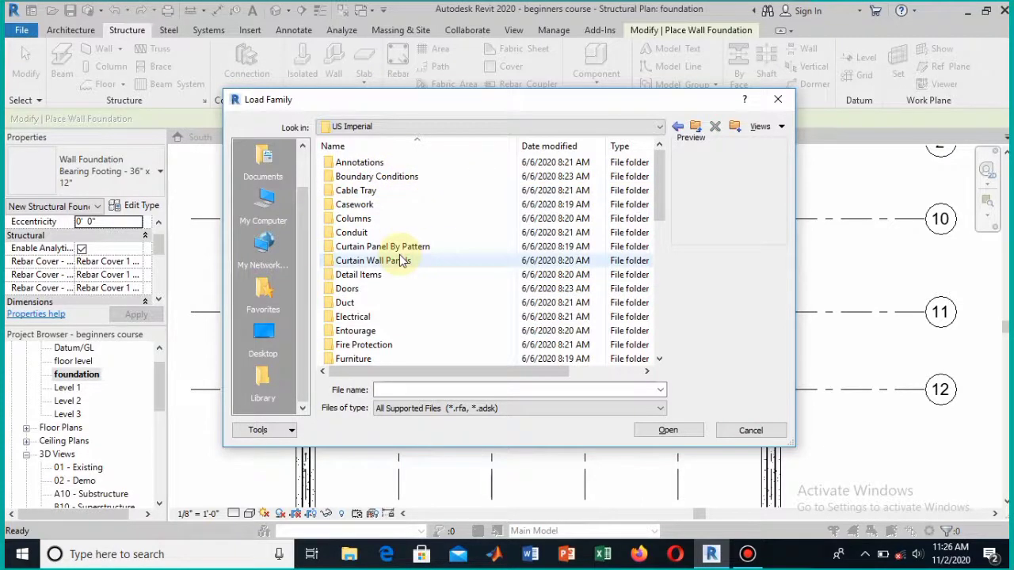
scroll(396, 285, down, 5)
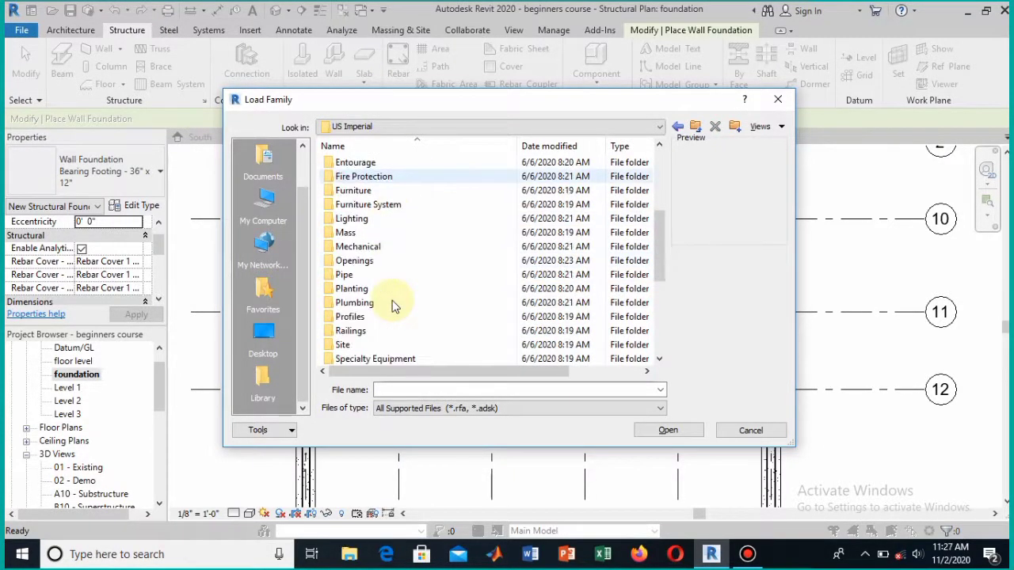
scroll(393, 307, down, 2)
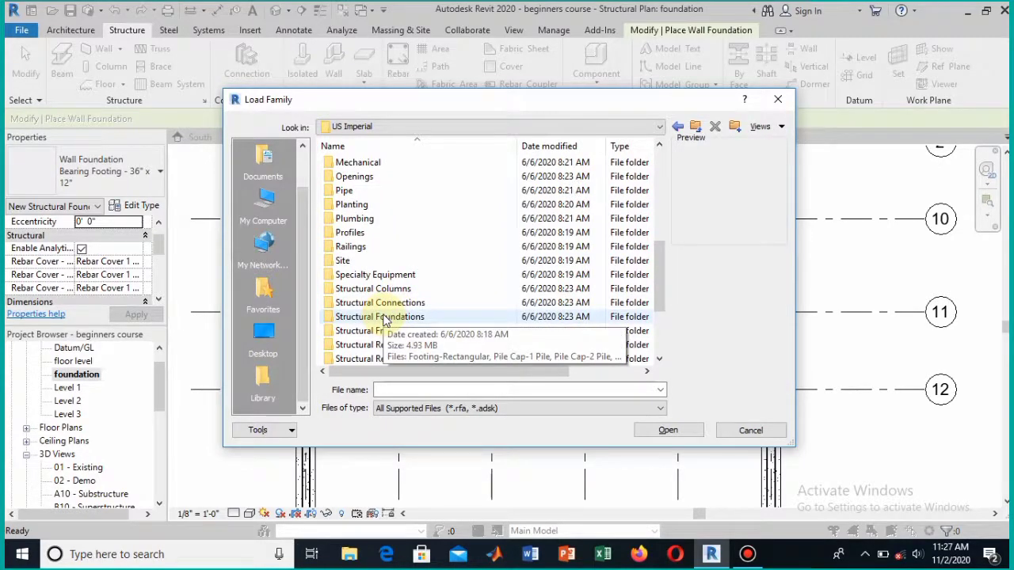
click(385, 318)
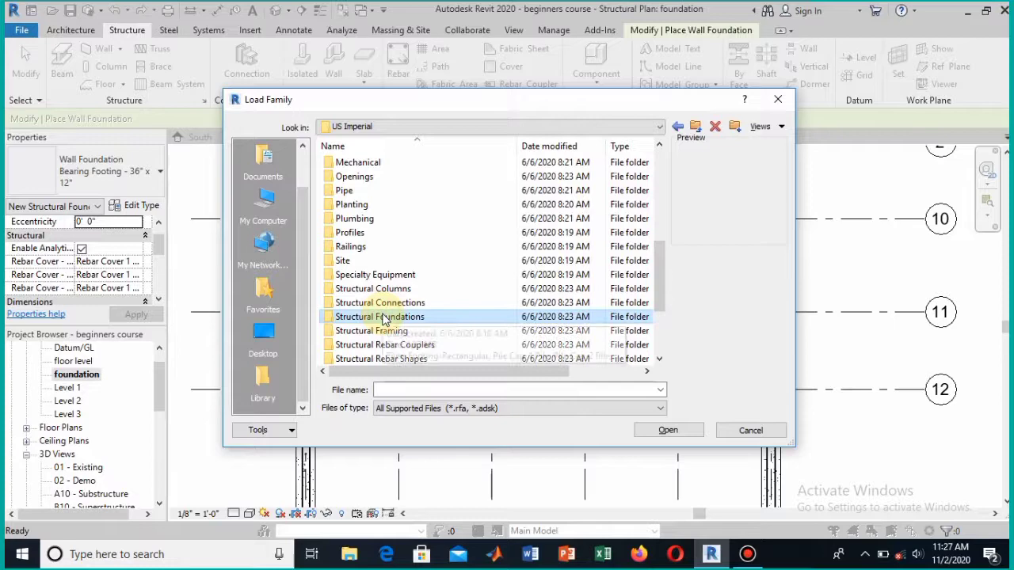
double_click(384, 317)
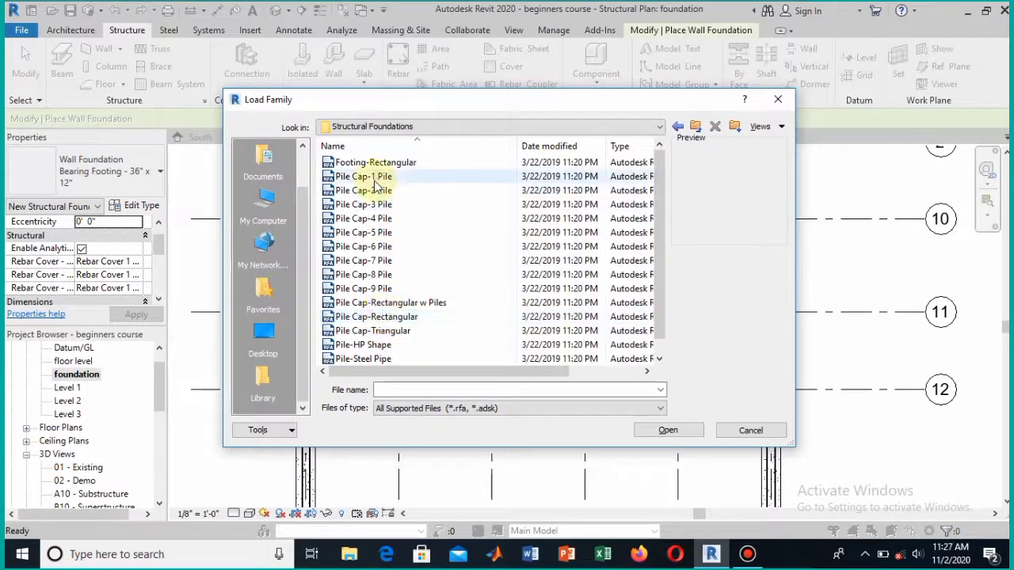
click(368, 162)
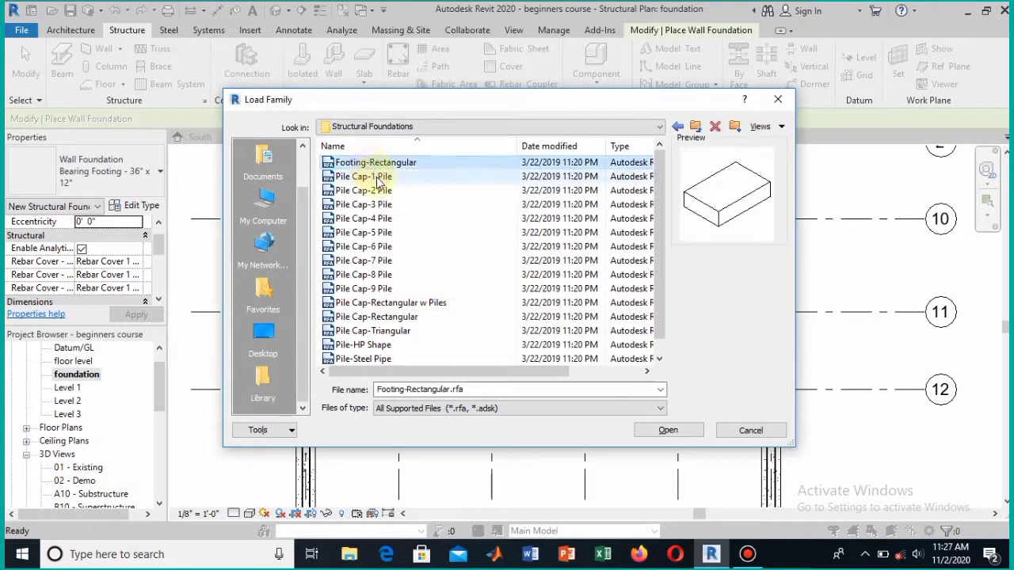
click(377, 179)
click(377, 164)
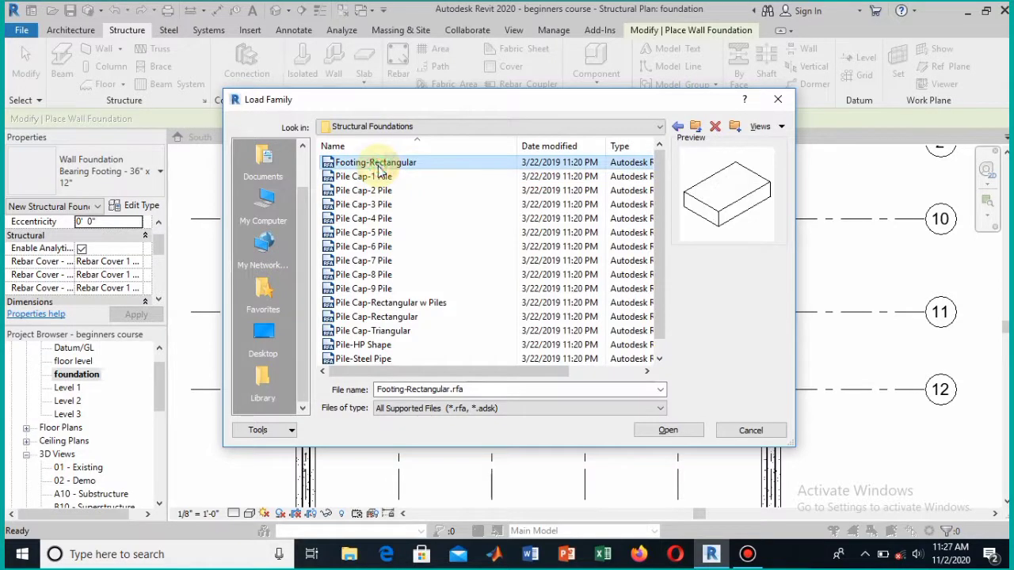
click(683, 430)
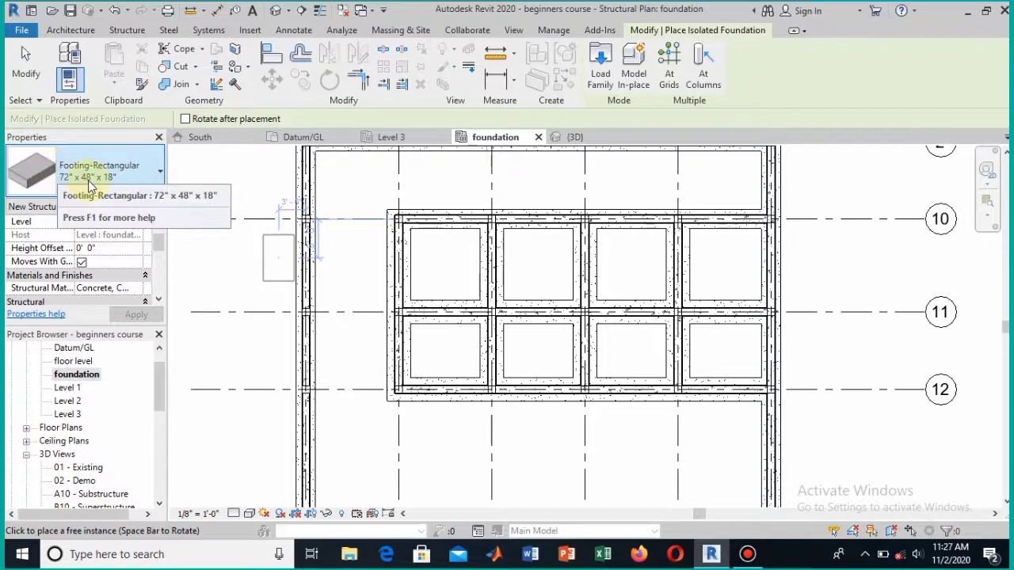
Step: Set the rectangular footing type to 4' 0" width and 4' 0" length
click(115, 185)
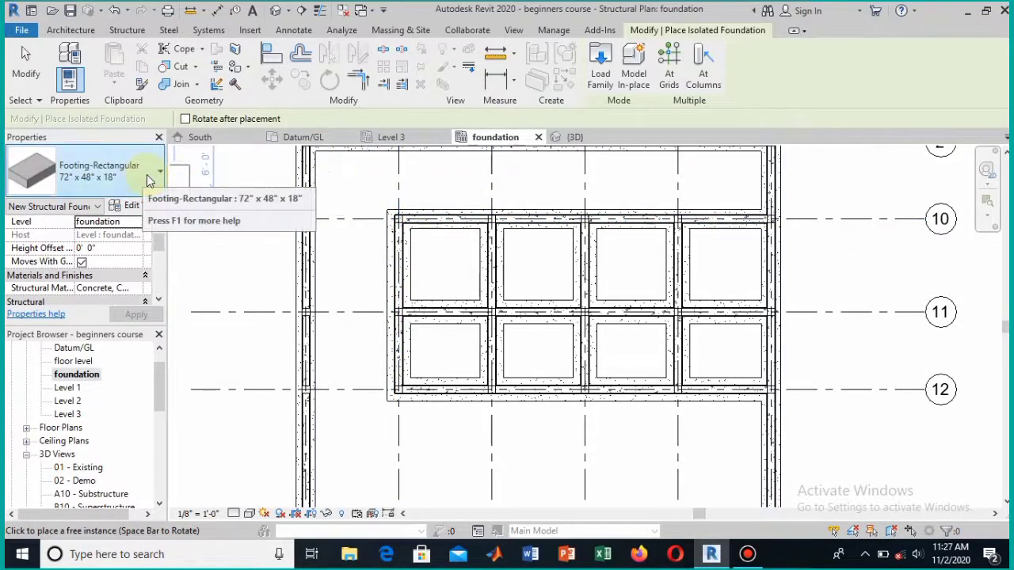
click(138, 206)
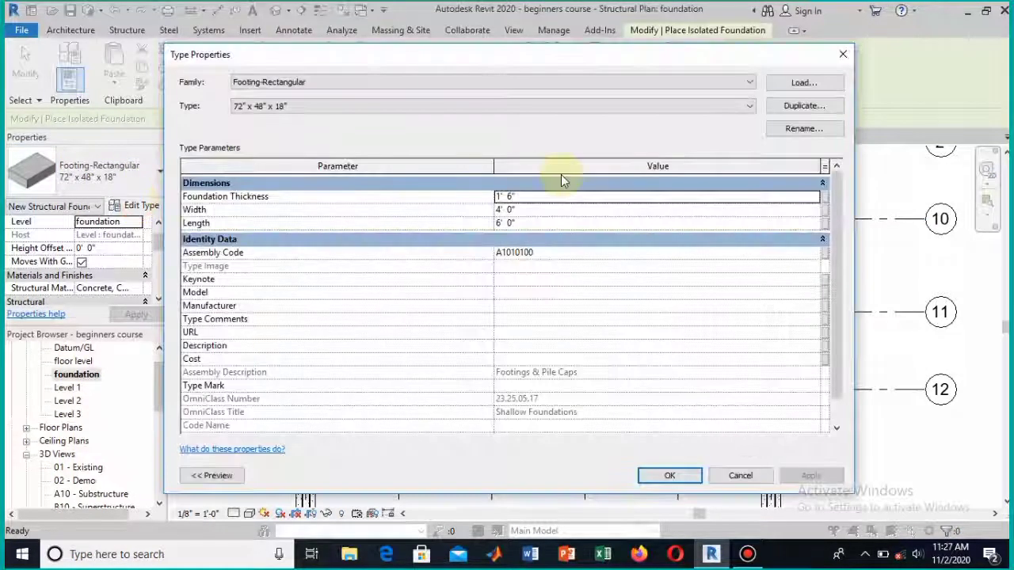
click(499, 207)
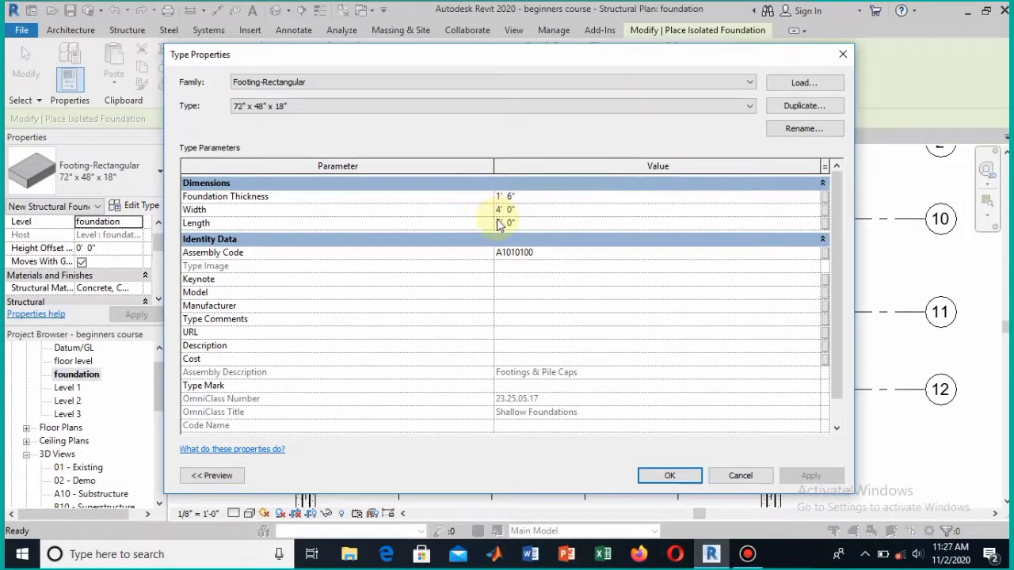
click(500, 225)
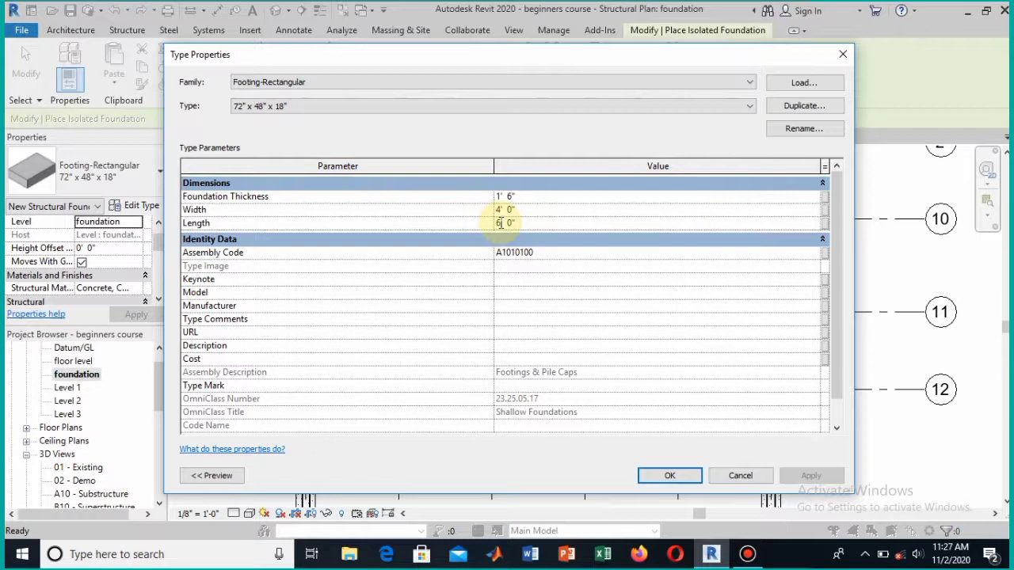
key(BackSpace)
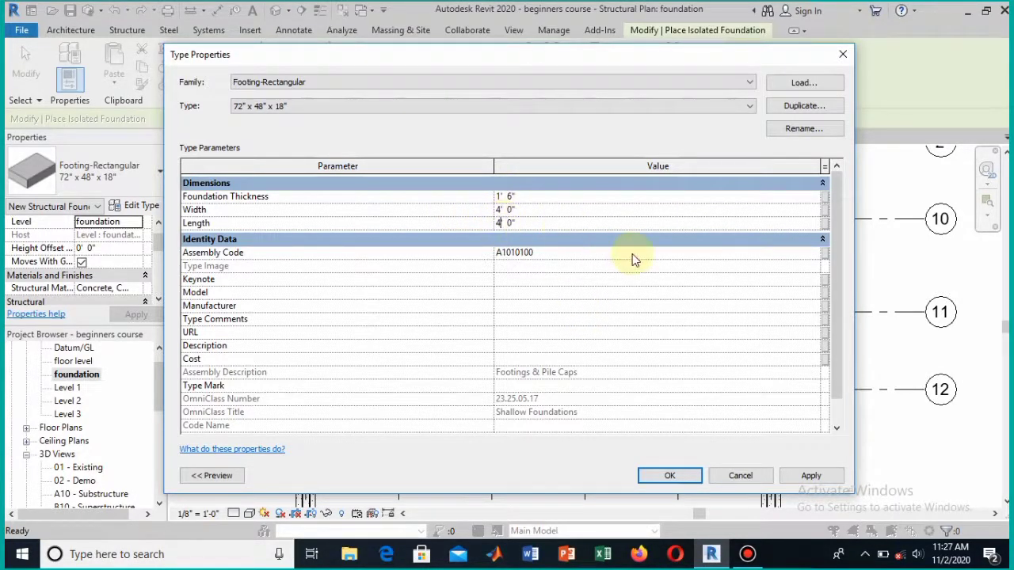
click(670, 475)
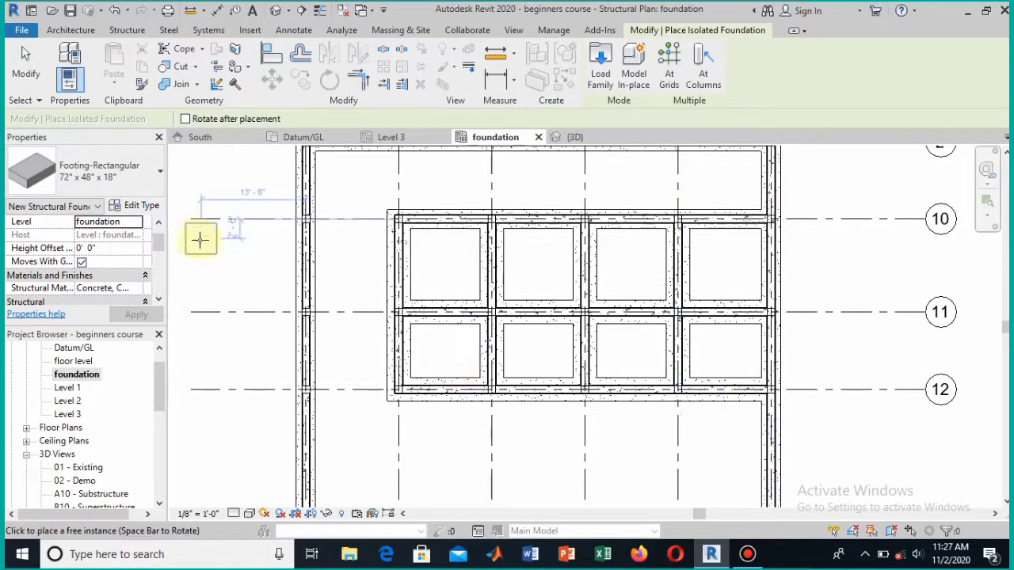
Step: Rename the footing type from 72" x 48" x 18" to 48" x 48" x 18"
click(139, 205)
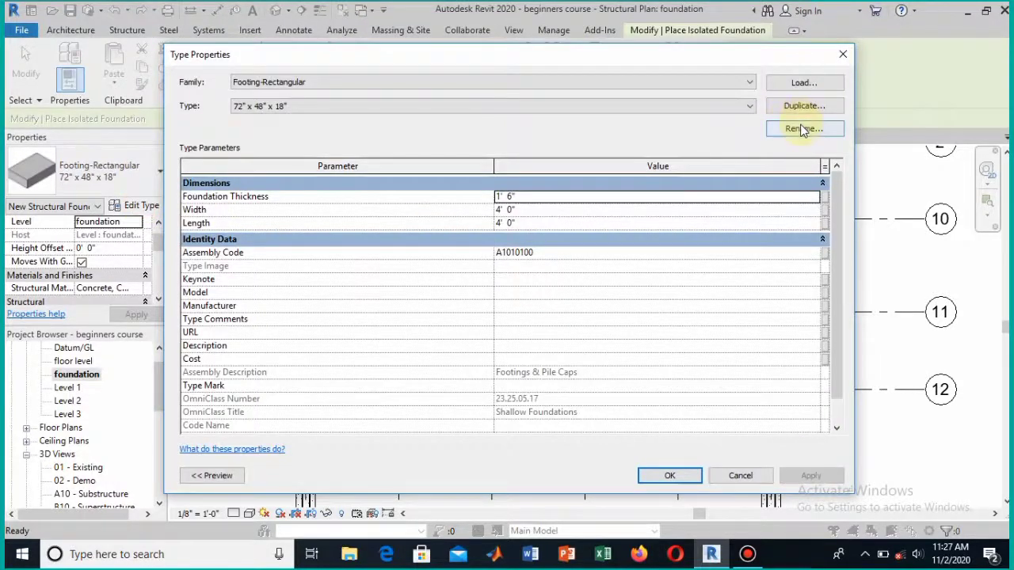
click(802, 128)
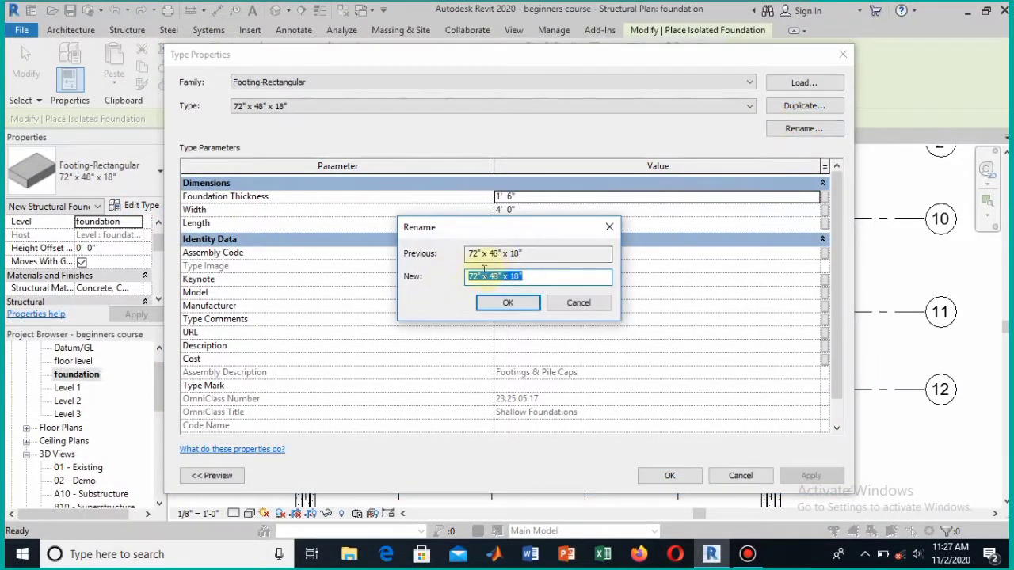
double_click(475, 275)
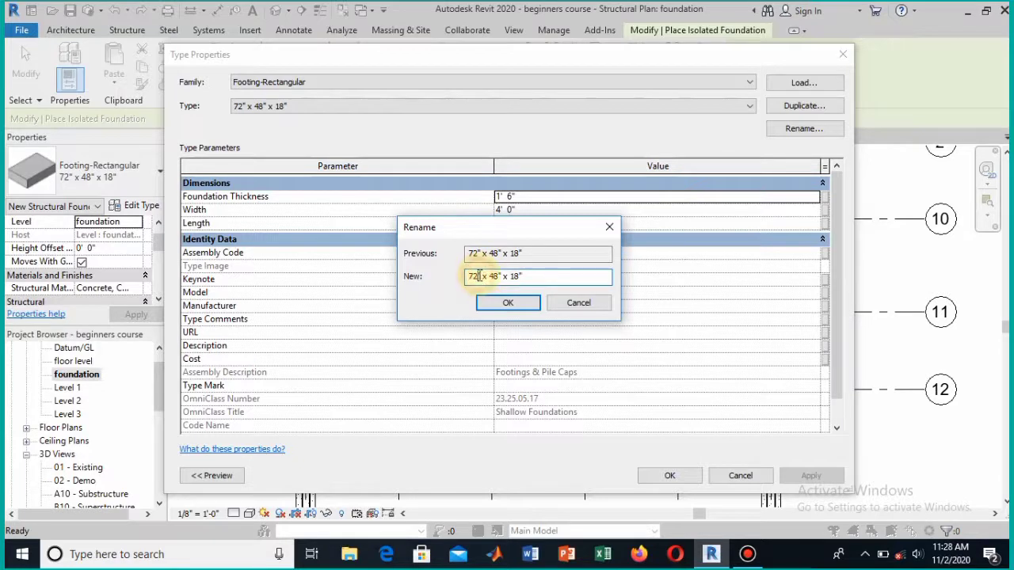
key(BackSpace)
text(48)
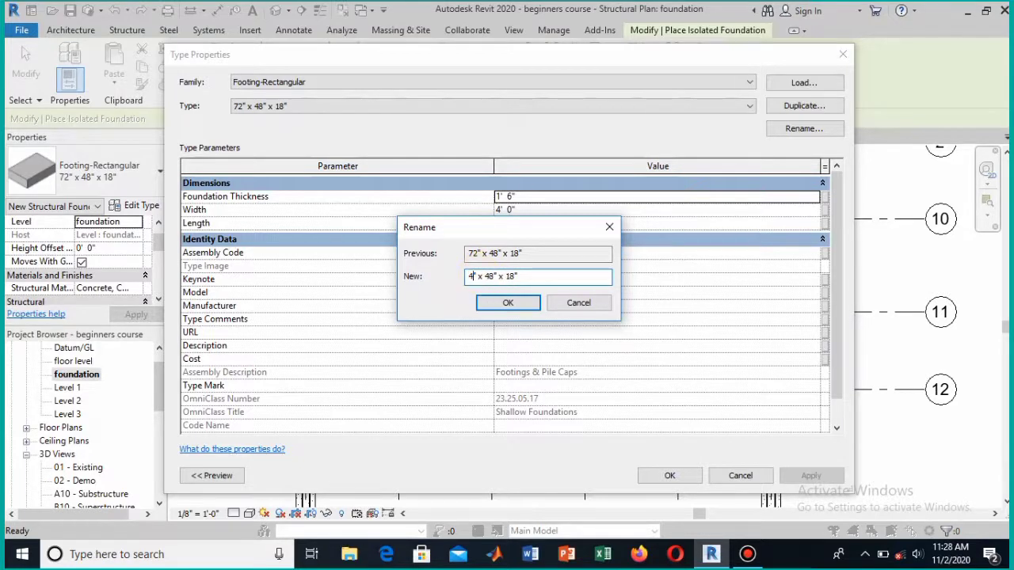
click(511, 302)
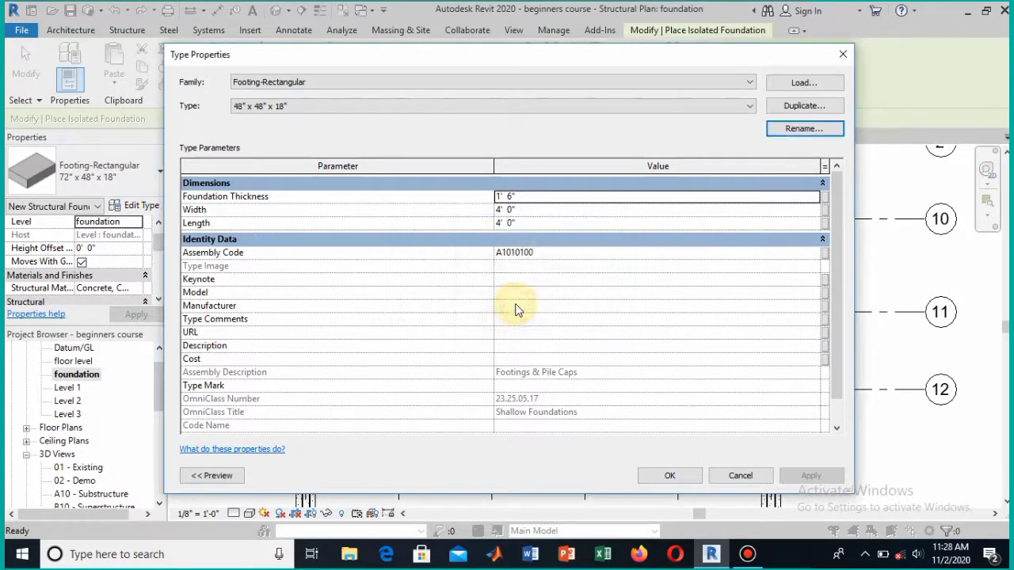
click(674, 477)
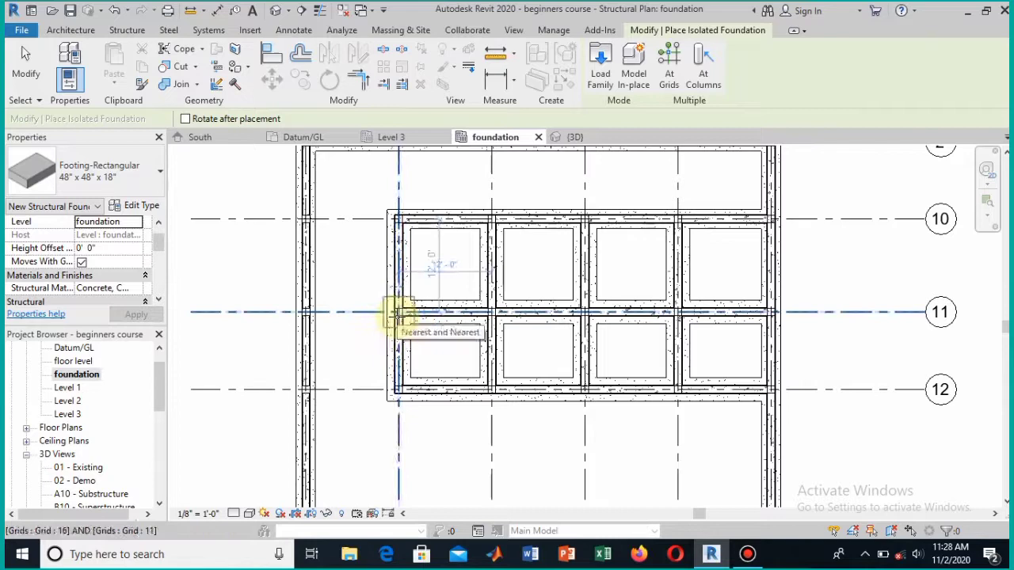
Step: Zoom out so the whole foundation plan, including grids 1 and 2, is visible
scroll(398, 315, down, 3)
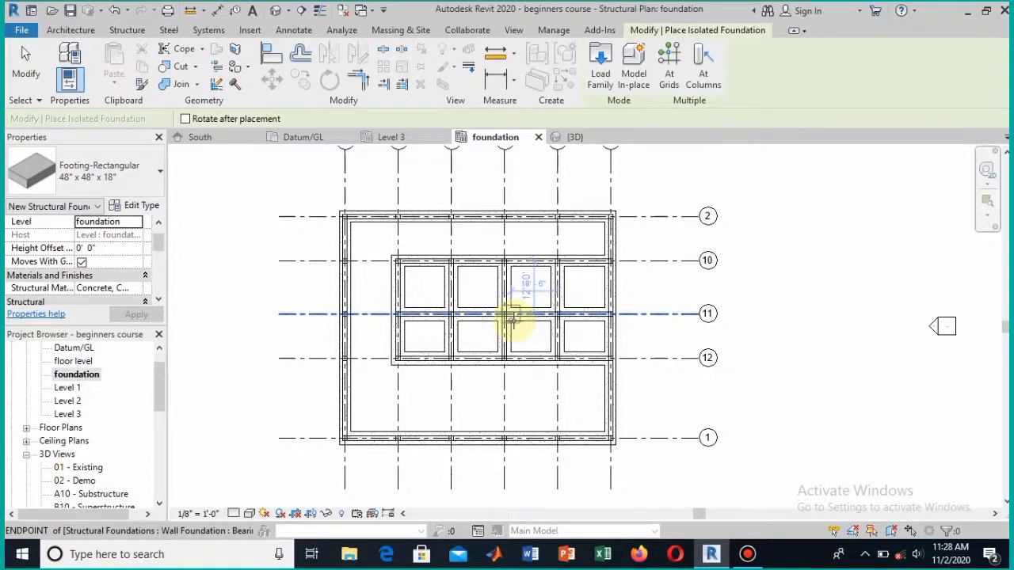
click(672, 63)
Step: Select all grid lines to place 48" x 48" x 18" footings at each intersection, then exit the tool
drag(623, 459, 335, 198)
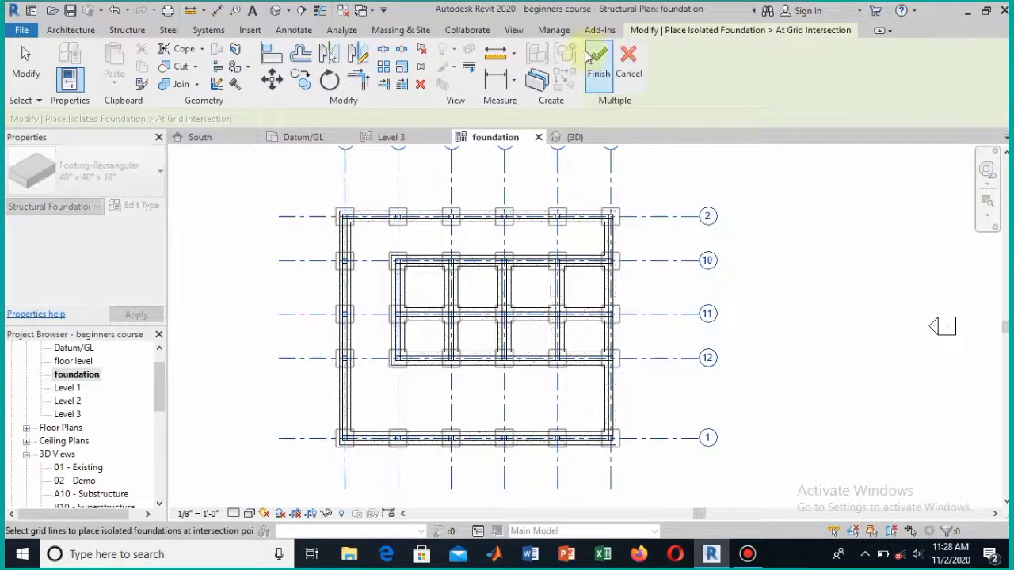
click(597, 57)
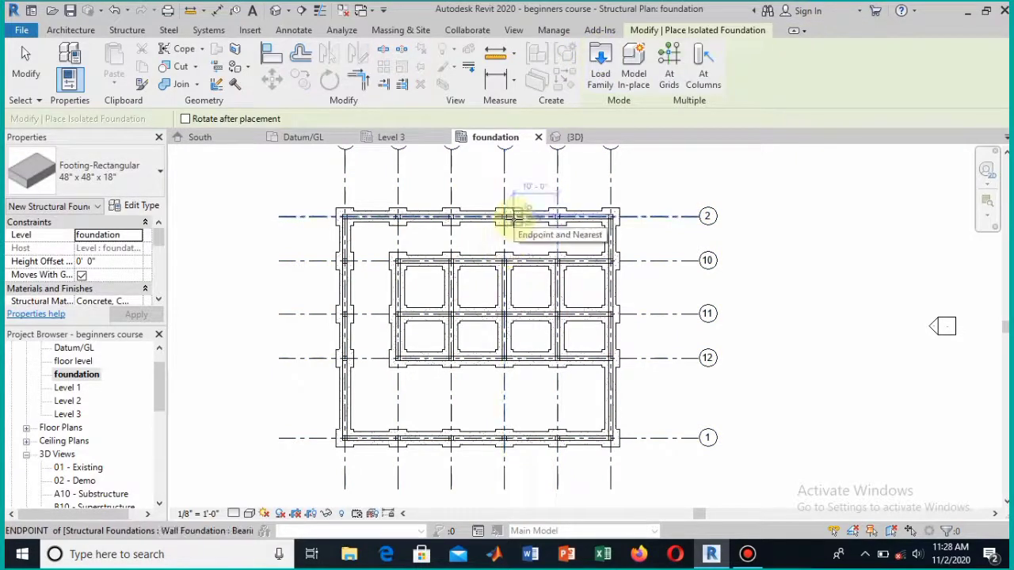
key(Escape)
key(Escape)
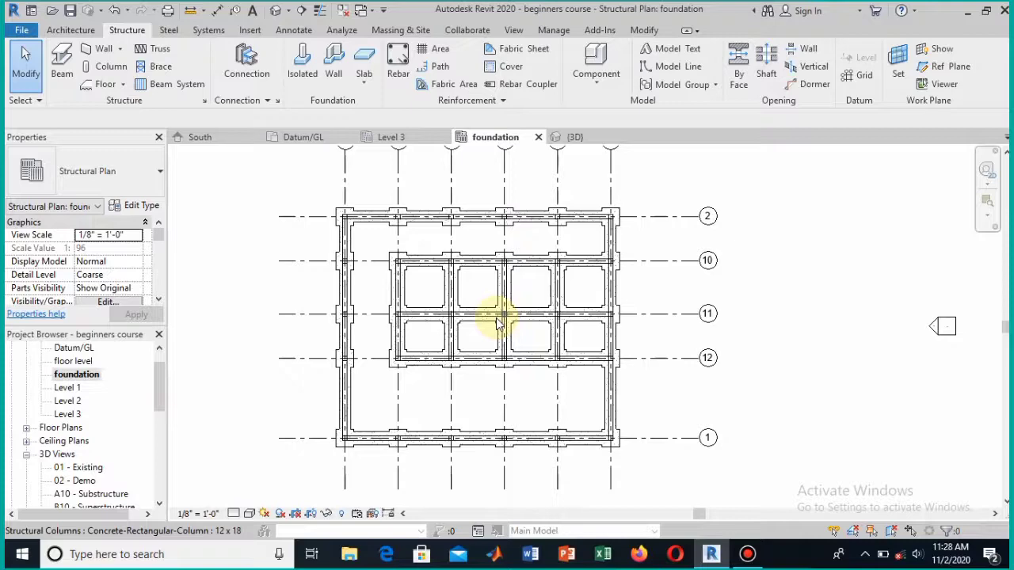
Step: Switch to the default 3D view and orbit to inspect the strip and isolated footings
click(273, 10)
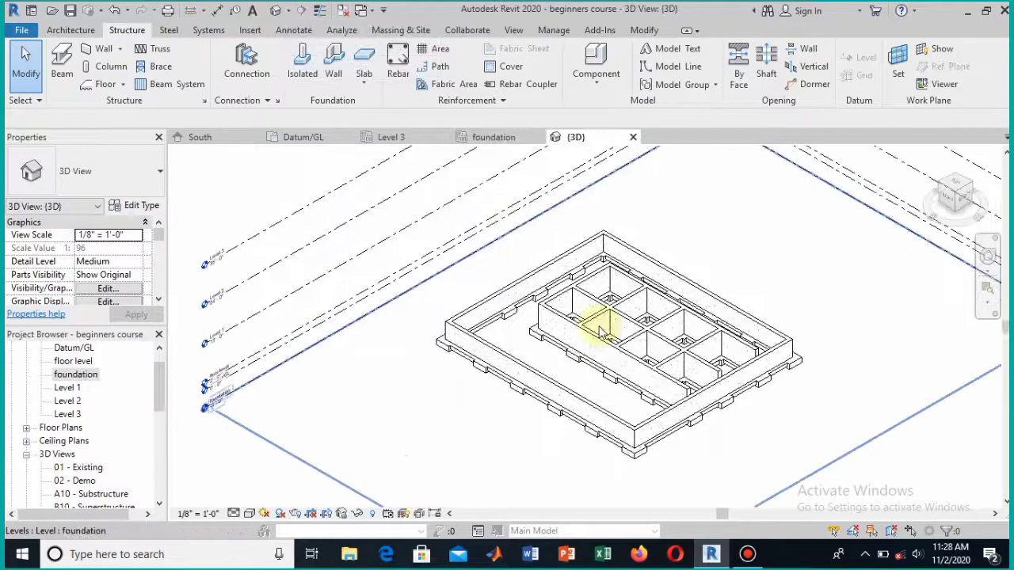
scroll(610, 341, up, 3)
scroll(610, 341, up, 4)
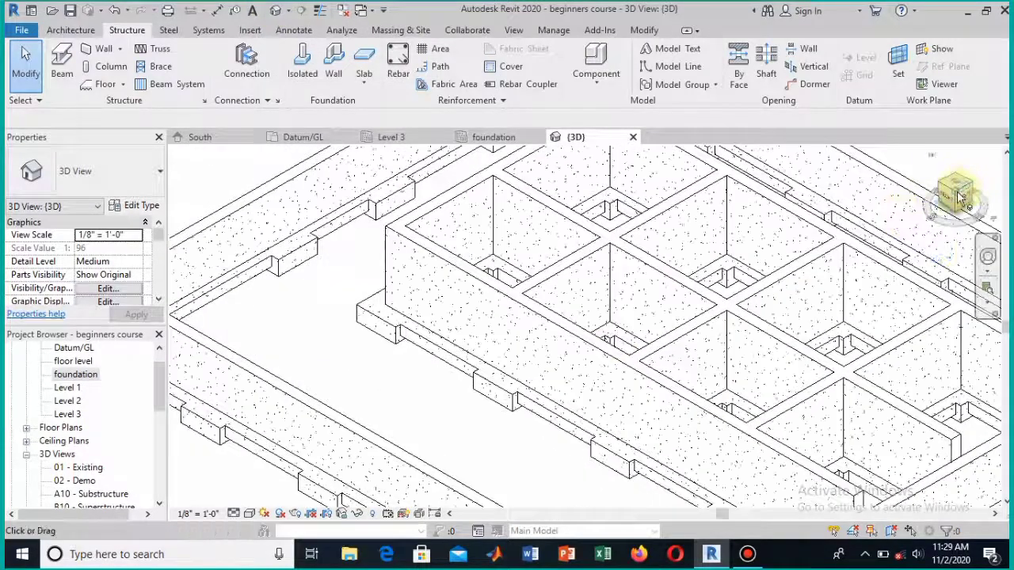
mouse_move(955, 194)
mouse_down()
mouse_move(945, 151)
mouse_move(939, 240)
mouse_move(960, 237)
mouse_up()
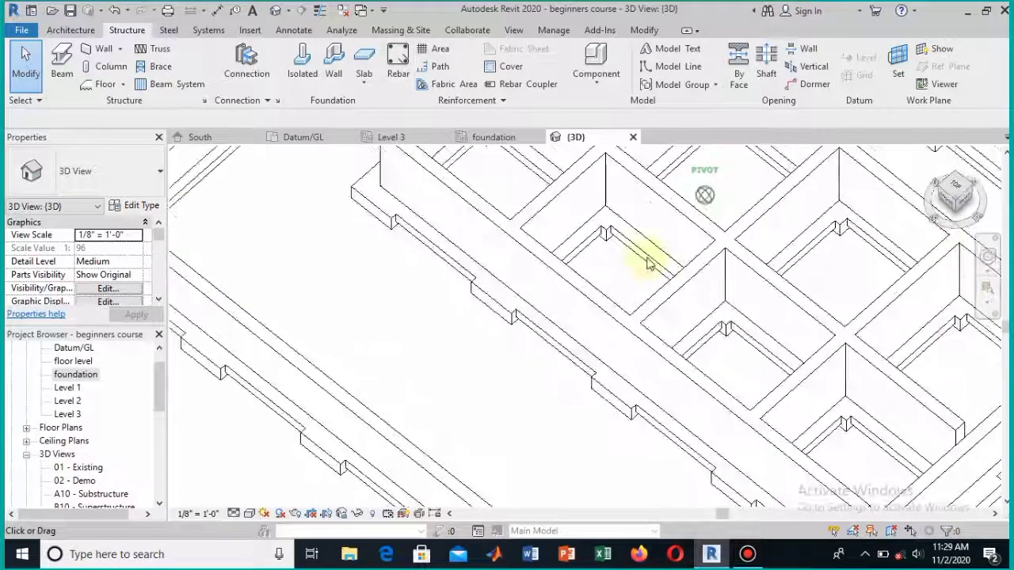